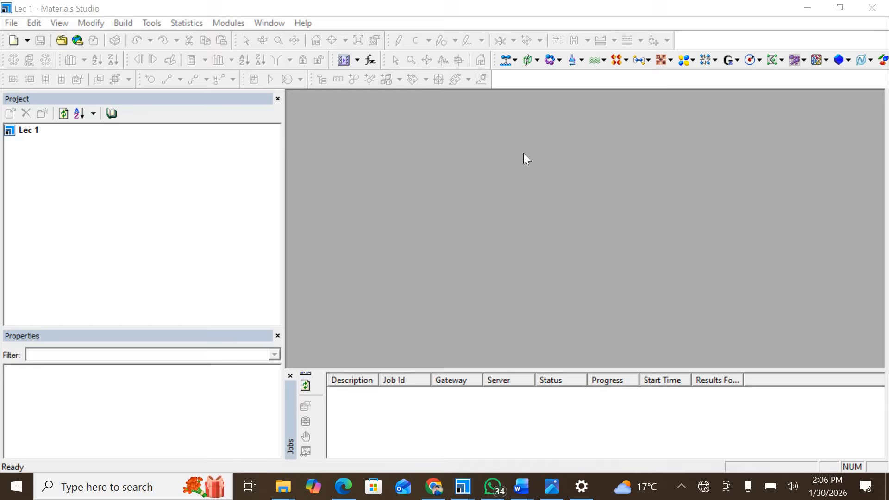
# Drag the Be2BaH6 structure file from the Pictures folder onto Materials Studio.
pyautogui.click(282, 489)
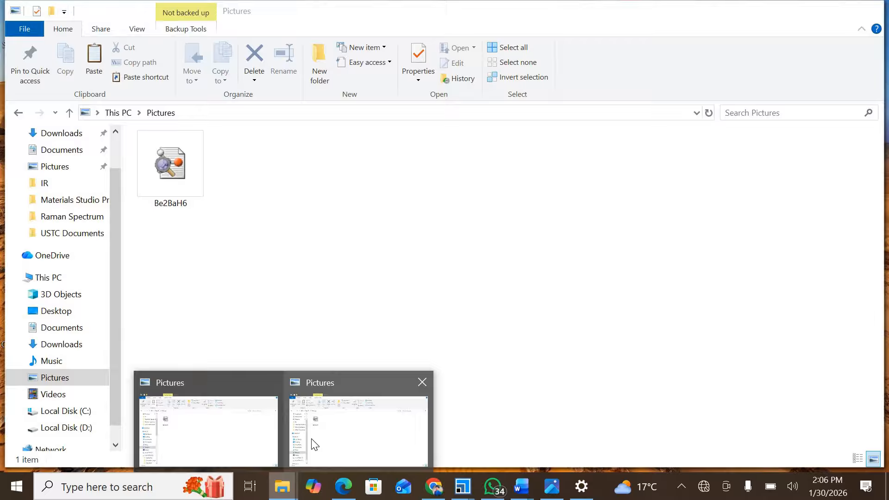
pyautogui.click(312, 444)
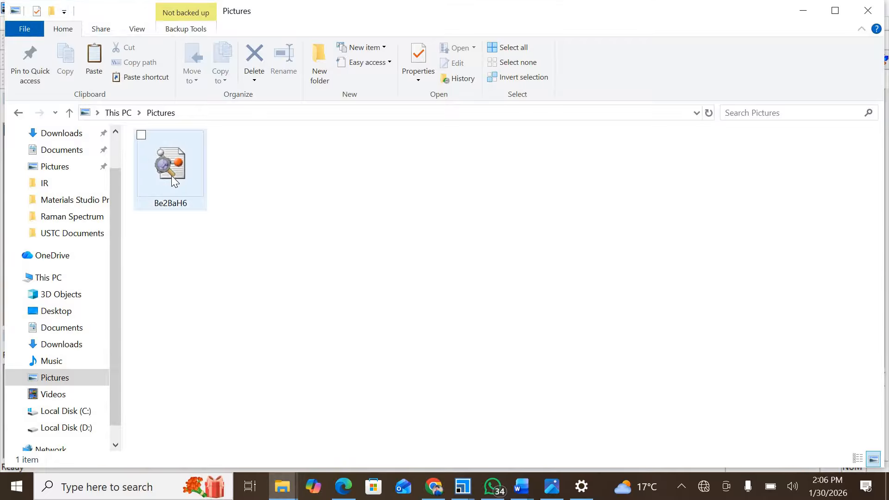
pyautogui.click(173, 179)
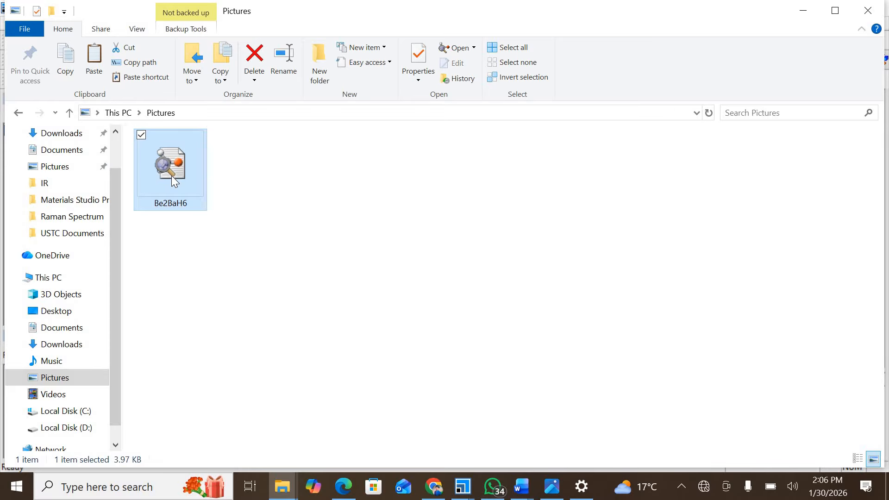
pyautogui.moveTo(171, 176); pyautogui.dragTo(553, 180)
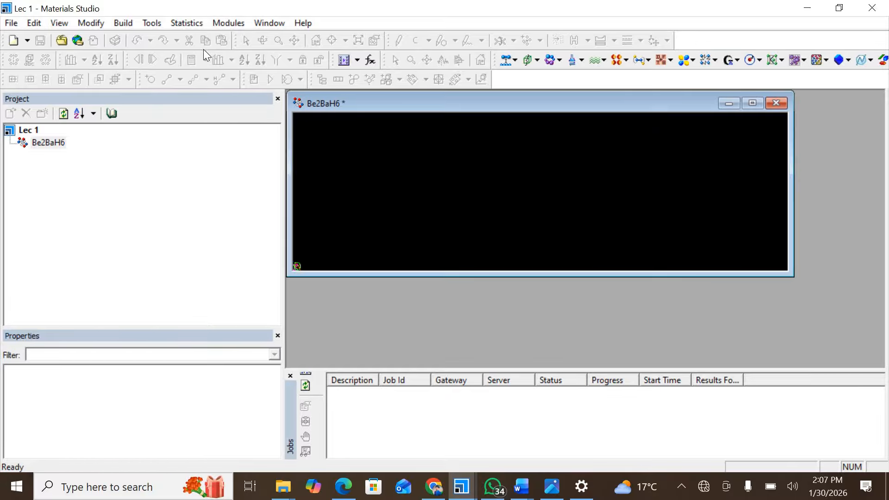
# Maximize the Be2BaH6 structure window and rotate the unit cell to view it from several angles.
pyautogui.click(755, 104)
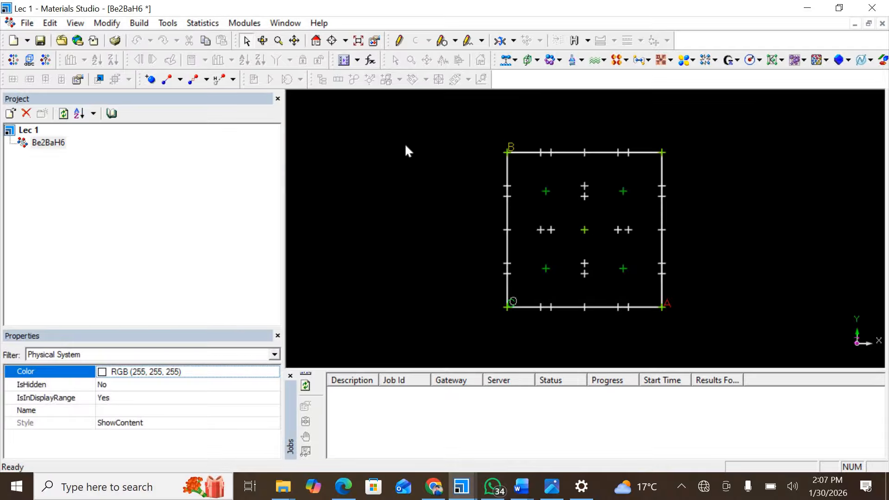
pyautogui.click(263, 40)
pyautogui.moveTo(536, 229); pyautogui.dragTo(669, 143)
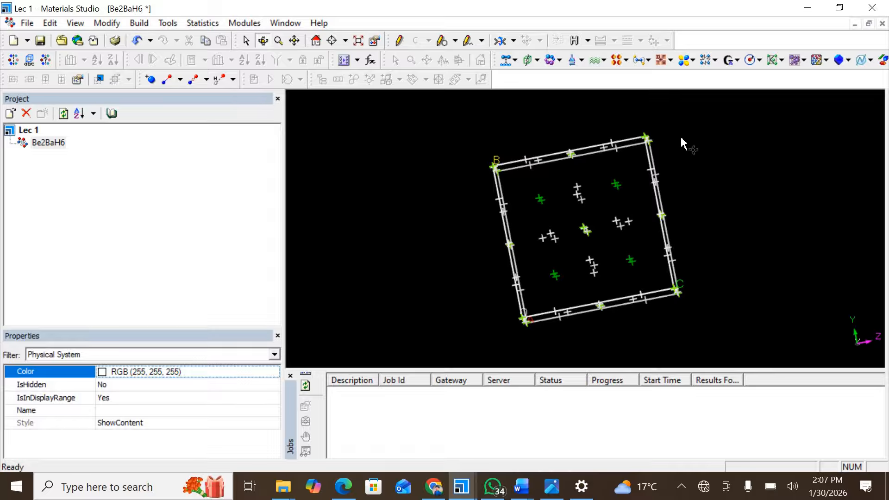
pyautogui.moveTo(714, 167); pyautogui.dragTo(505, 212)
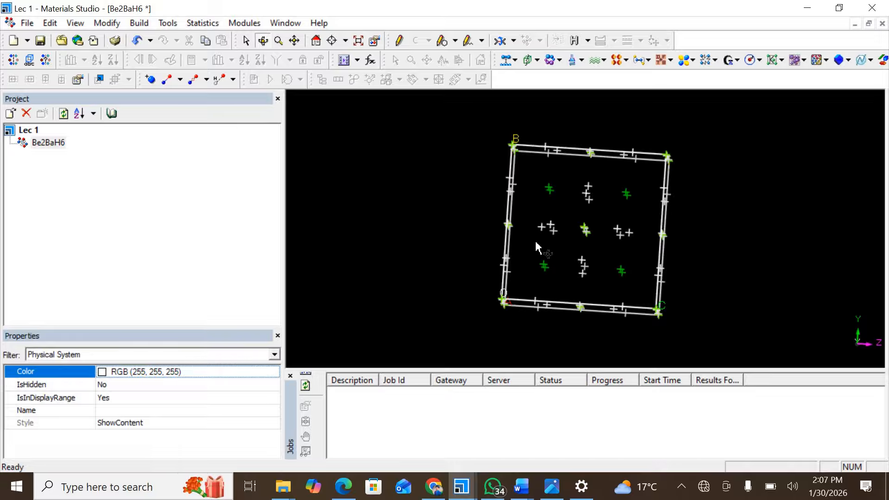
pyautogui.moveTo(536, 247); pyautogui.dragTo(746, 246)
pyautogui.moveTo(693, 264); pyautogui.dragTo(479, 224)
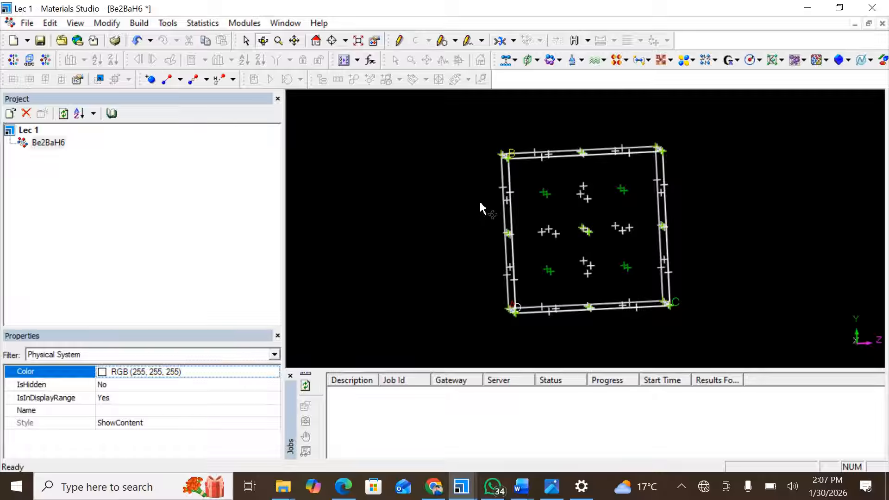
pyautogui.moveTo(548, 204); pyautogui.dragTo(512, 205)
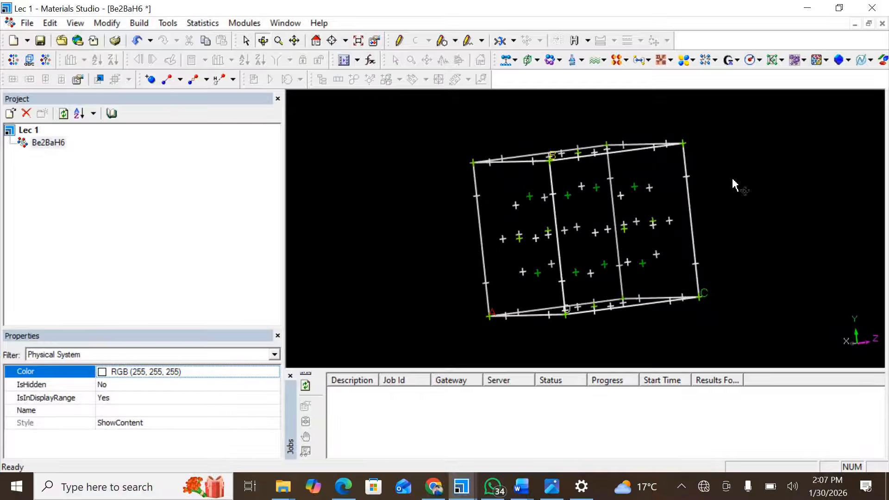
pyautogui.moveTo(748, 219); pyautogui.dragTo(437, 168)
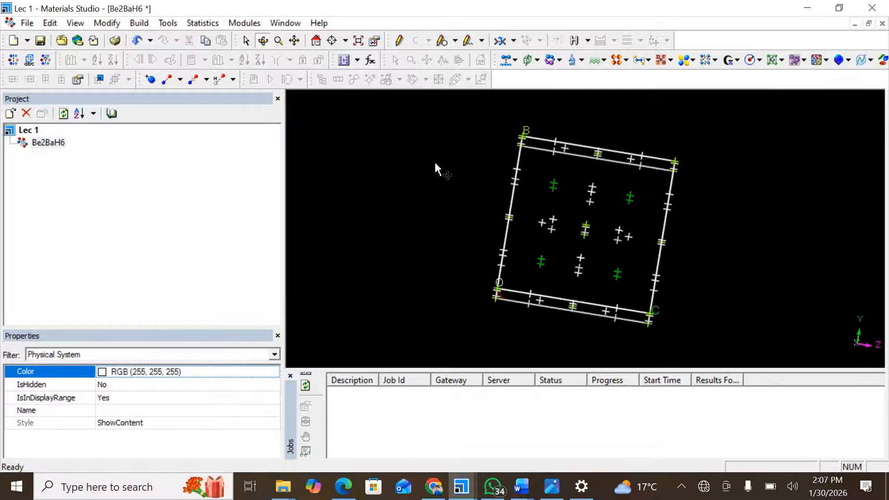
# Change the Be2BaH6 atom display style from lines to Ball and stick.
pyautogui.rightClick(367, 202)
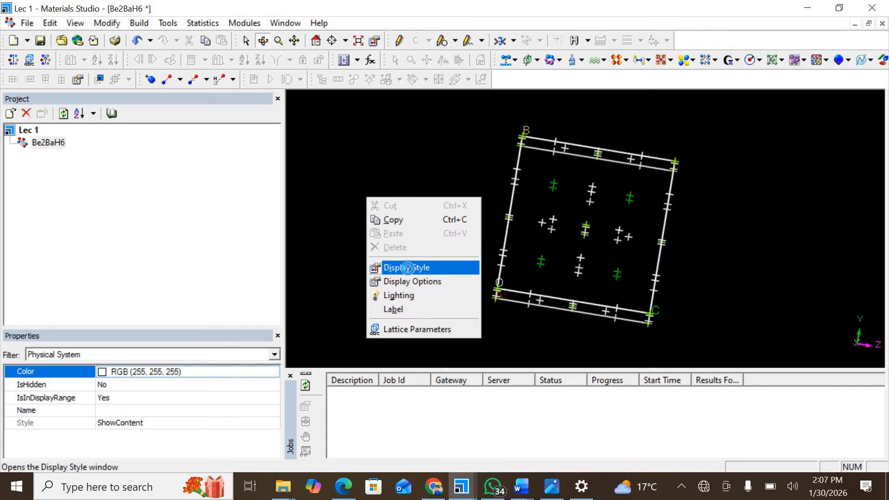
pyautogui.click(408, 269)
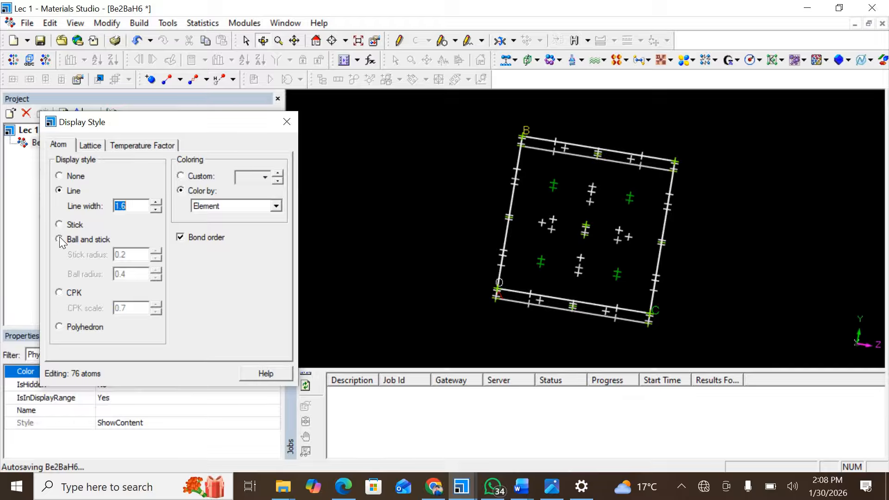
pyautogui.click(60, 239)
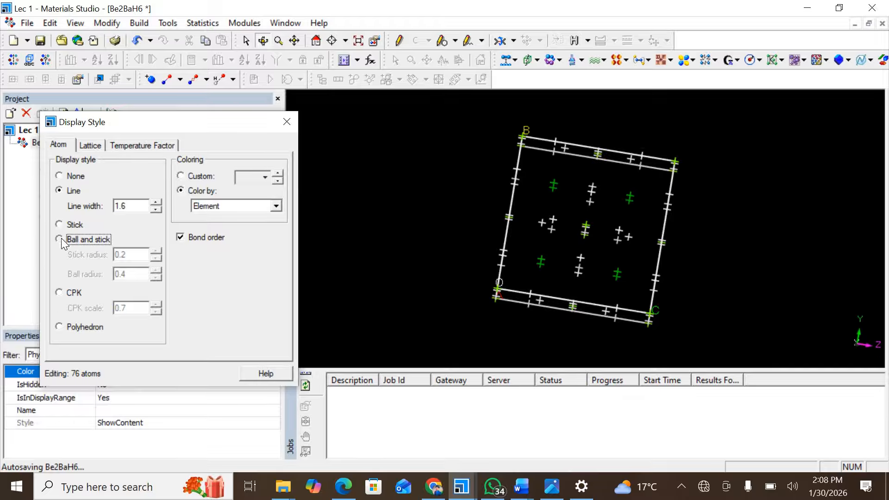
pyautogui.click(288, 122)
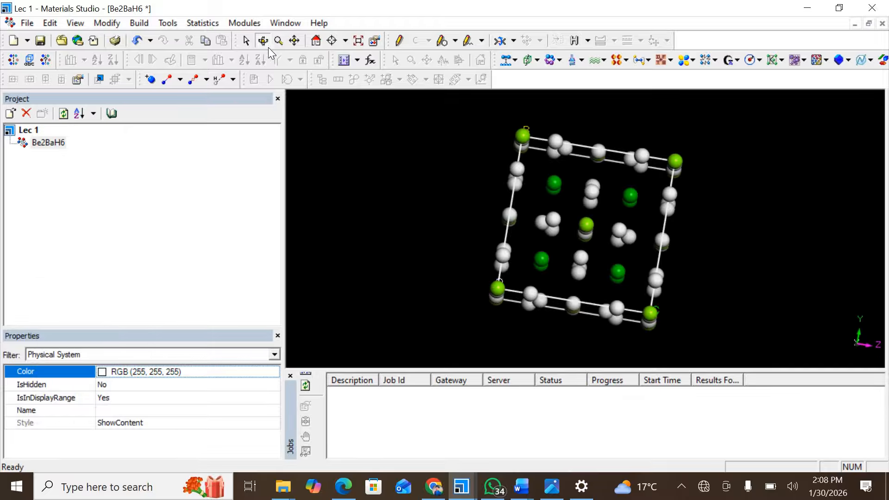
# Rotate the crystal slightly and open Modules > CASTEP > Calculation.
pyautogui.moveTo(511, 208); pyautogui.dragTo(458, 207)
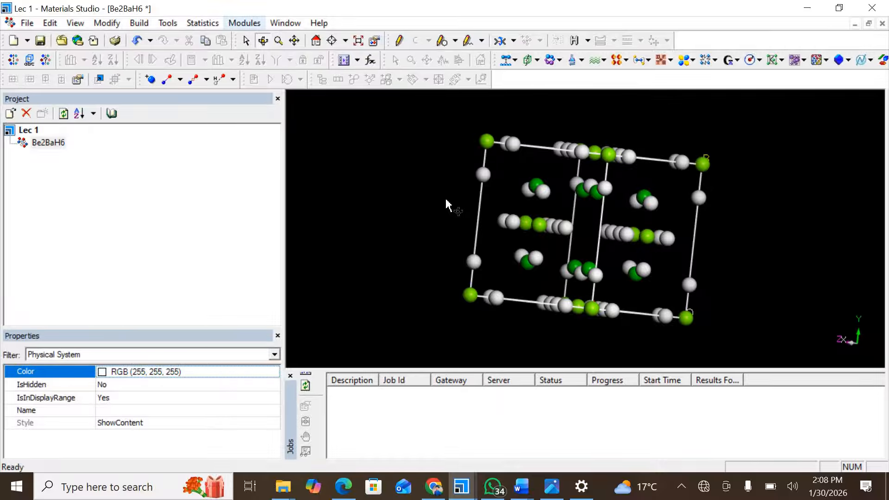
pyautogui.click(245, 23)
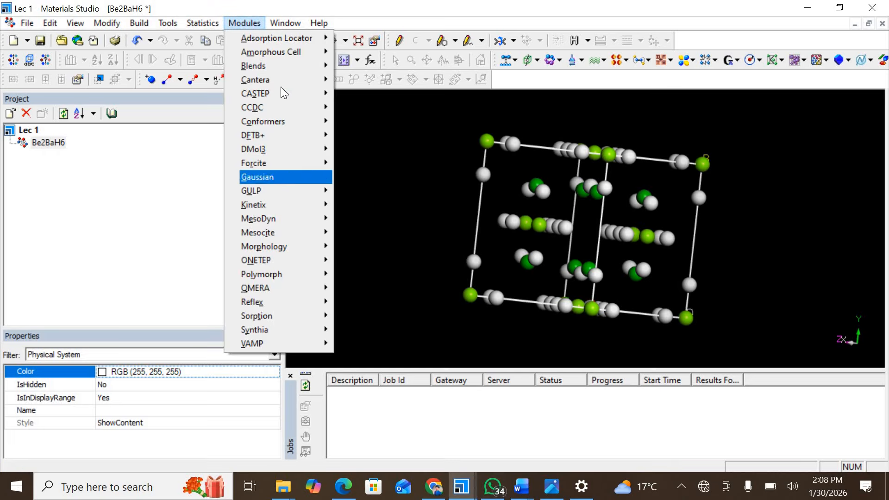
pyautogui.moveTo(274, 91)
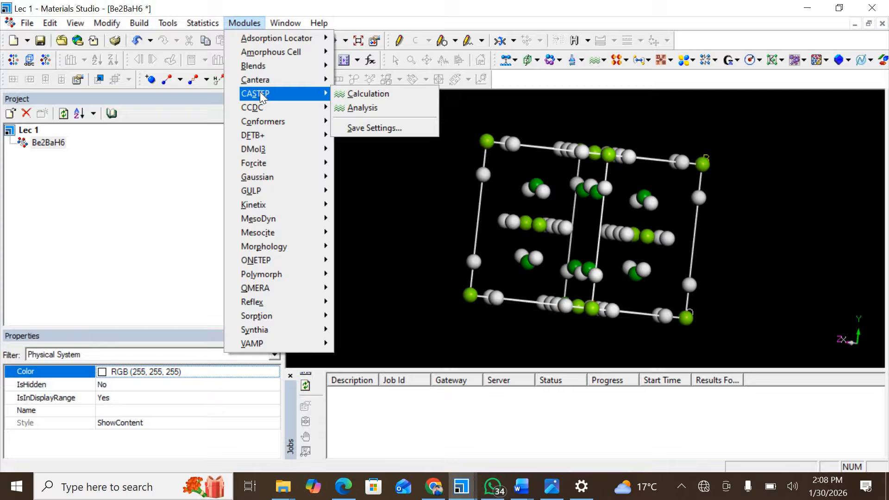
pyautogui.click(241, 18)
pyautogui.click(242, 21)
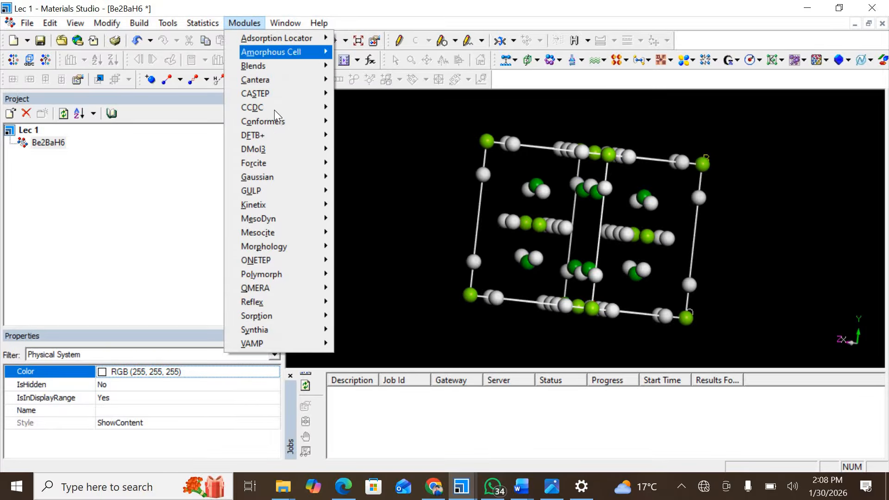
pyautogui.moveTo(275, 99)
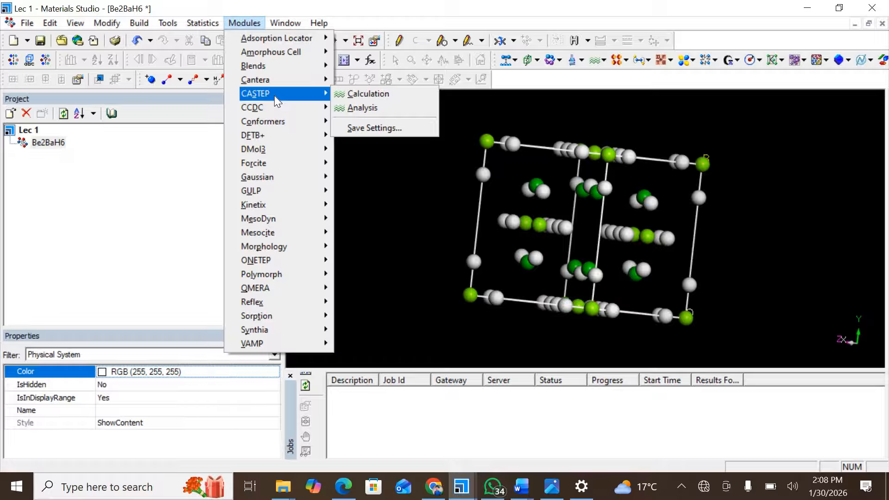
pyautogui.click(355, 92)
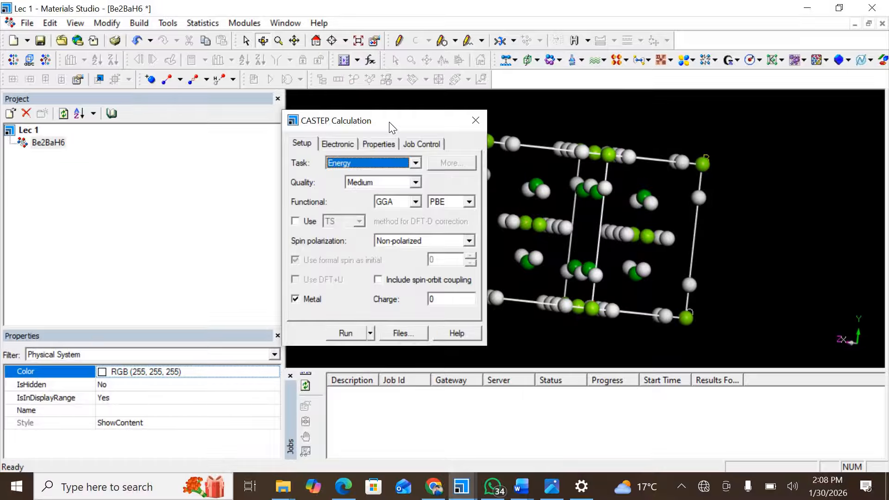
pyautogui.moveTo(389, 121); pyautogui.dragTo(355, 115)
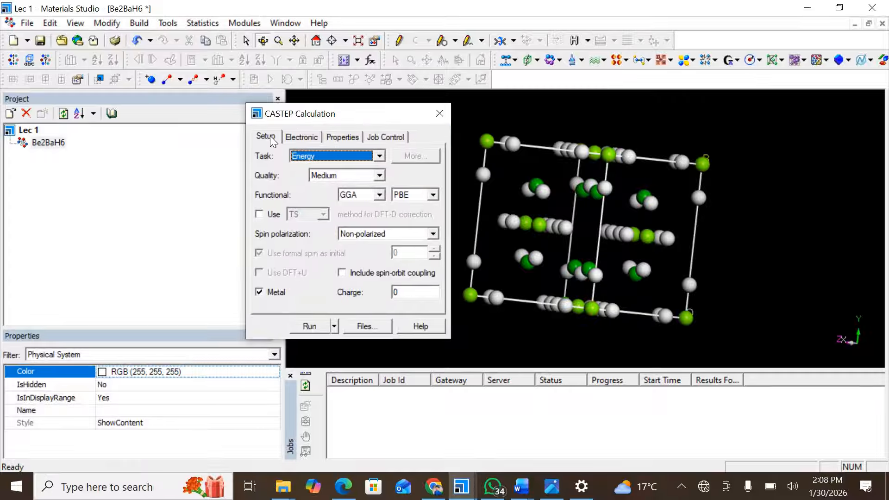
pyautogui.click(297, 139)
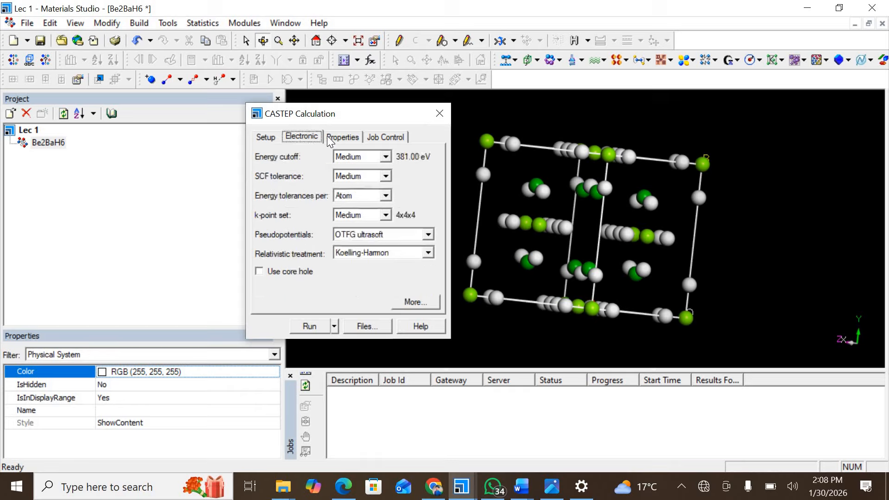
pyautogui.click(342, 137)
pyautogui.click(390, 137)
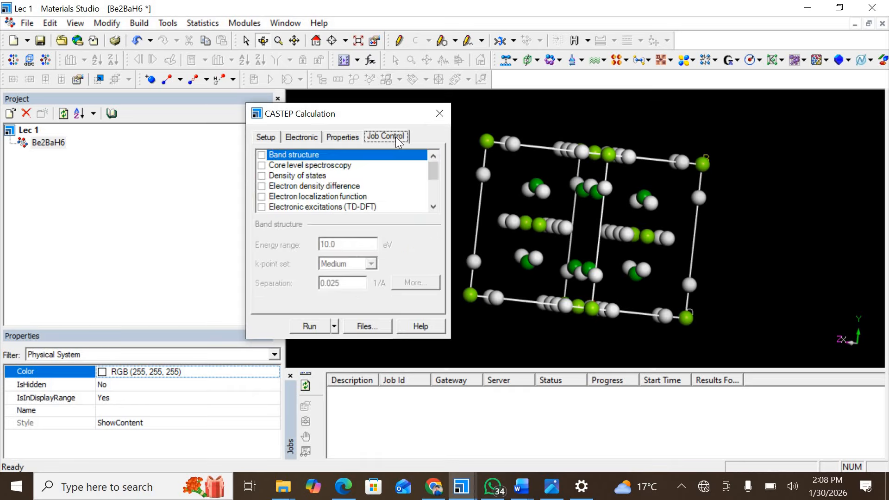
pyautogui.click(264, 138)
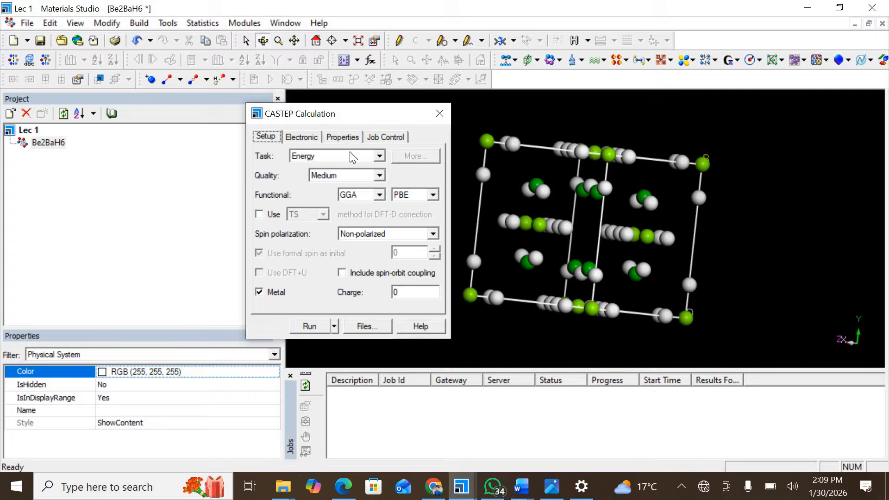
pyautogui.click(378, 156)
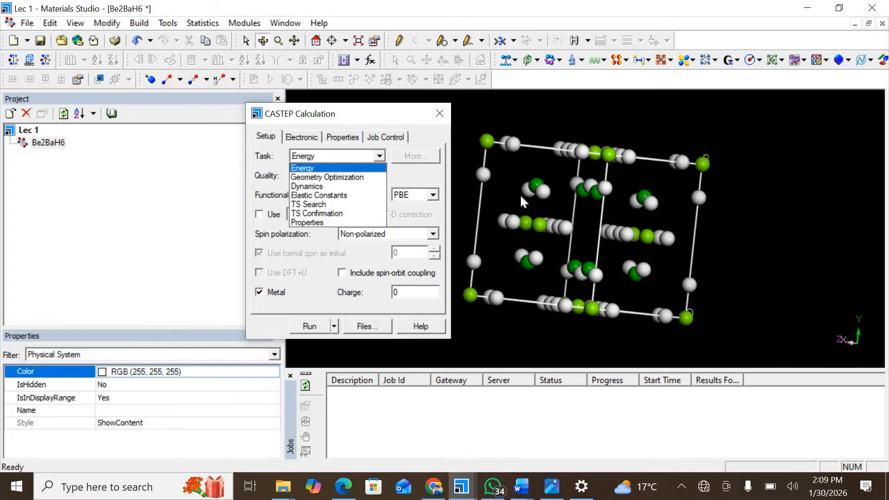
pyautogui.click(519, 203)
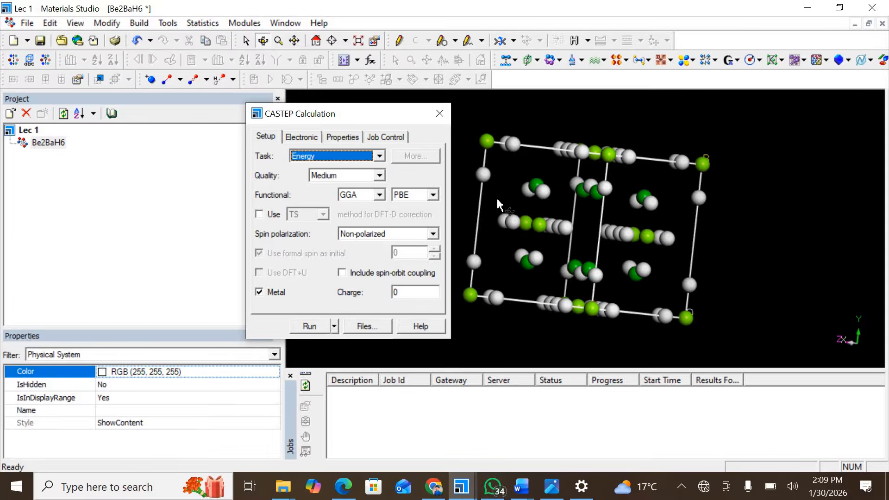
pyautogui.moveTo(519, 206); pyautogui.dragTo(535, 250)
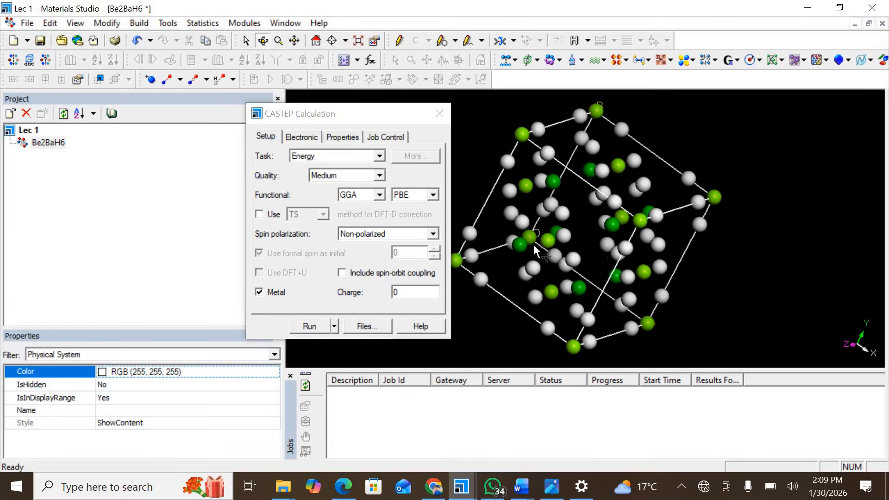
# Set the CASTEP task to Geometry Optimization and the quality to Fine.
pyautogui.click(257, 156)
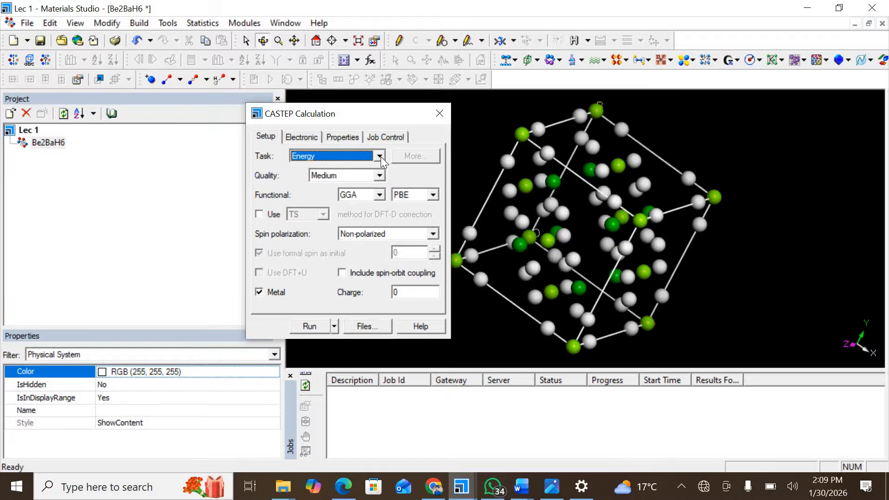
pyautogui.click(381, 156)
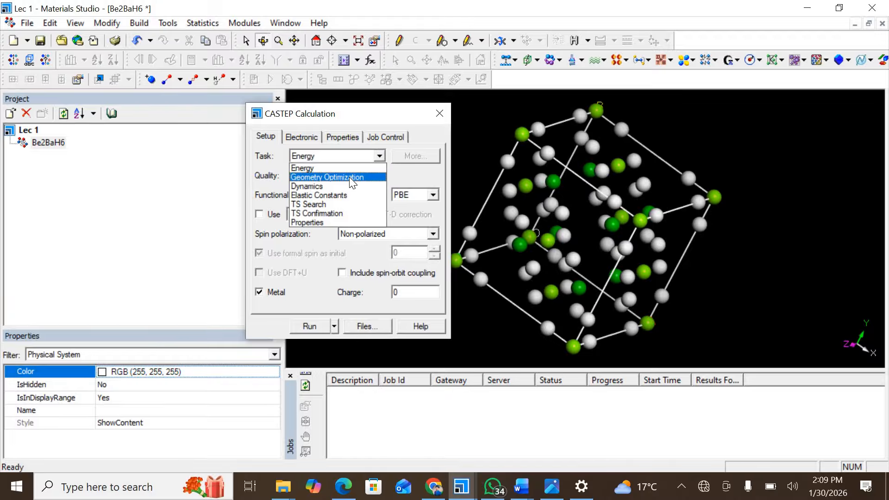
pyautogui.click(349, 177)
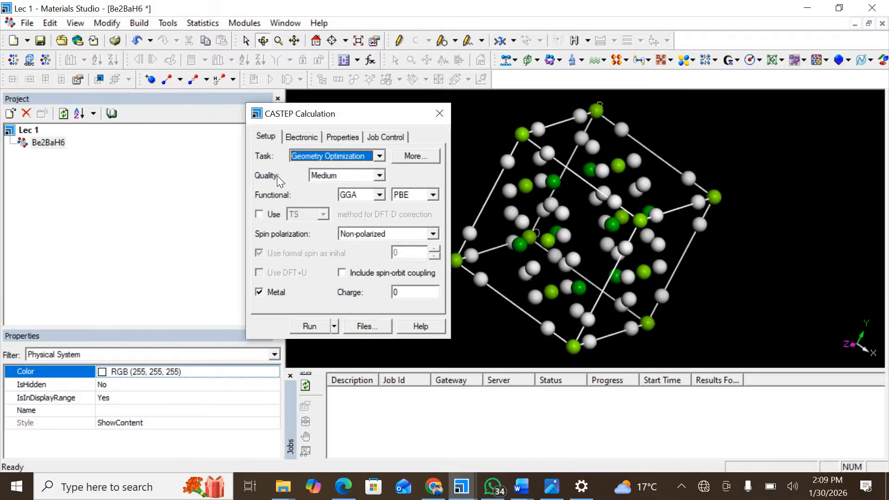
pyautogui.click(379, 176)
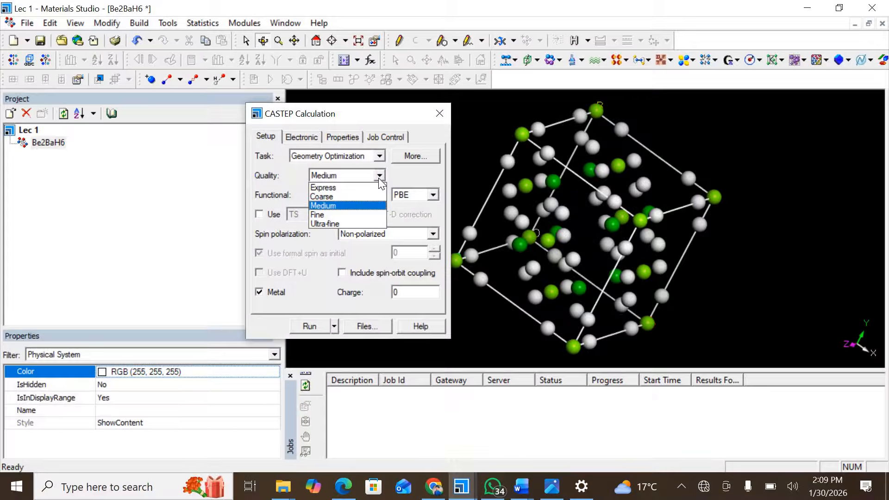
pyautogui.click(332, 214)
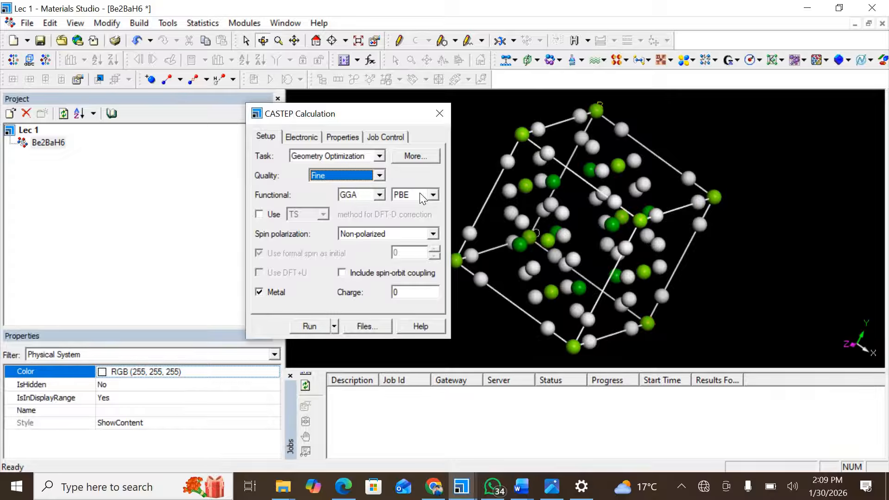
# Keep the exchange-correlation functional at GGA PBE.
pyautogui.click(379, 195)
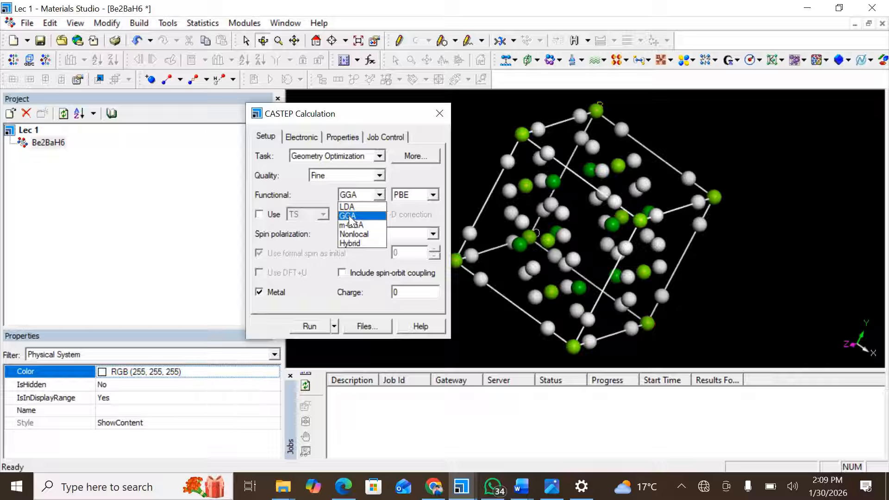
pyautogui.click(350, 217)
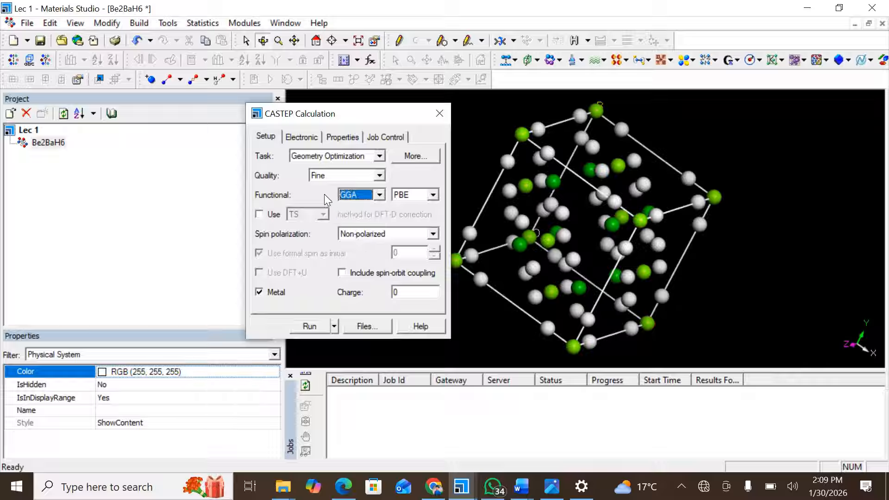
pyautogui.click(375, 195)
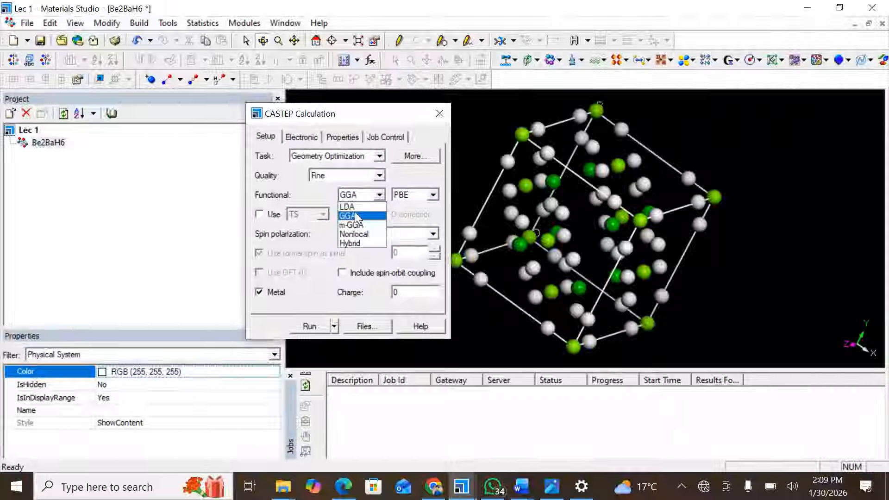
pyautogui.click(355, 212)
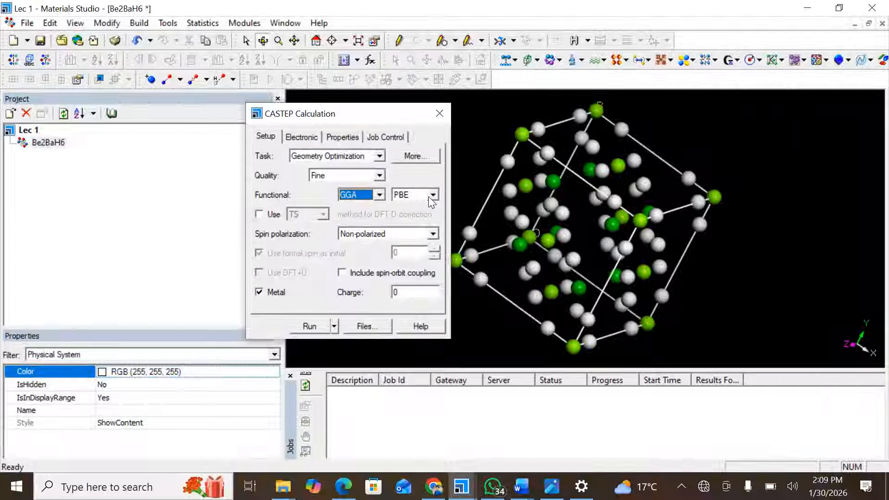
pyautogui.click(380, 198)
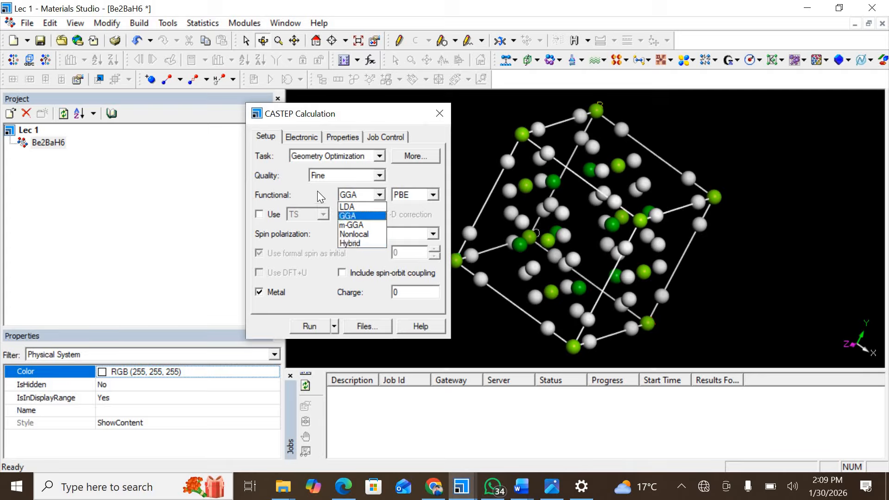
pyautogui.click(369, 192)
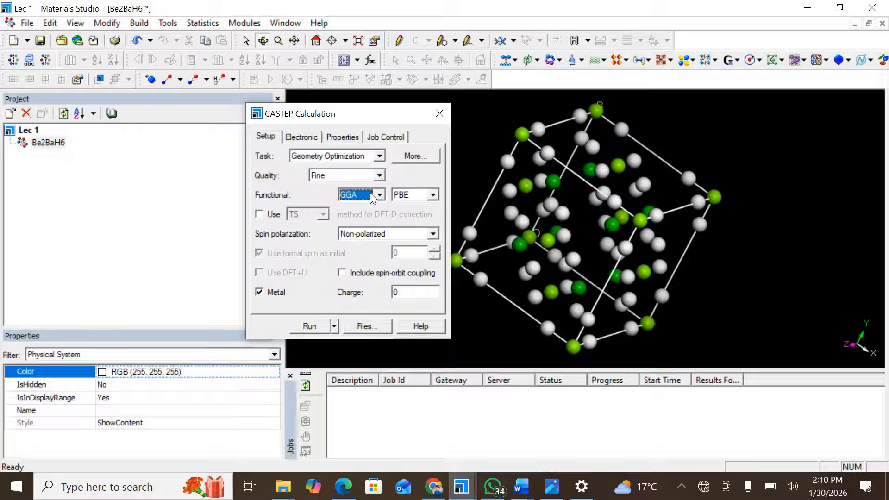
# Set spin polarization to Non-polarized and turn off the Metal option.
pyautogui.click(374, 234)
pyautogui.click(358, 256)
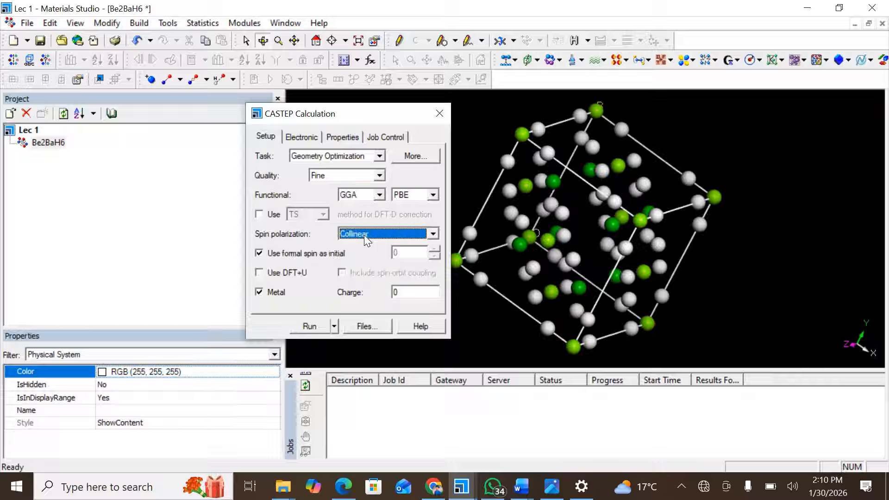
pyautogui.click(365, 232)
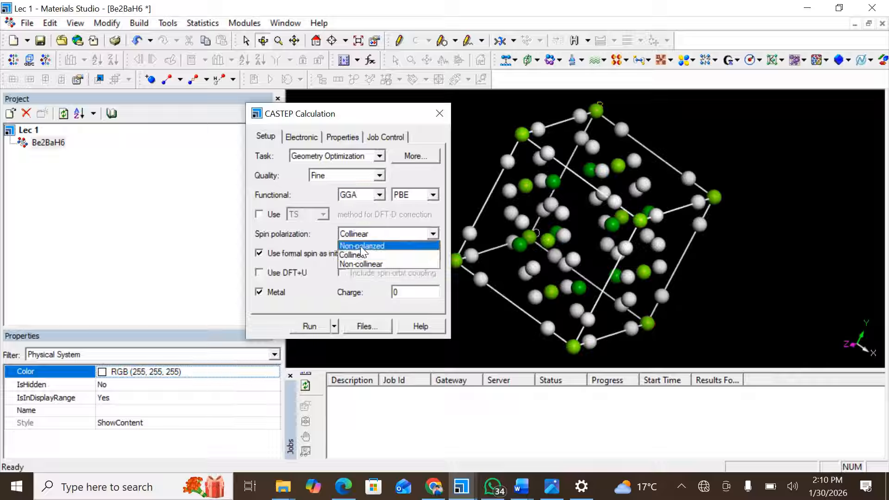
pyautogui.click(363, 246)
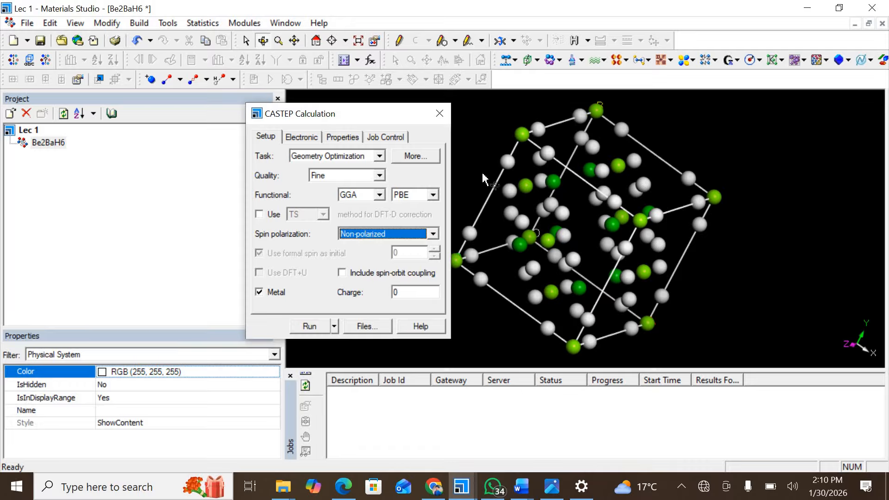
pyautogui.click(553, 230)
pyautogui.moveTo(553, 230); pyautogui.dragTo(260, 293)
pyautogui.click(258, 293)
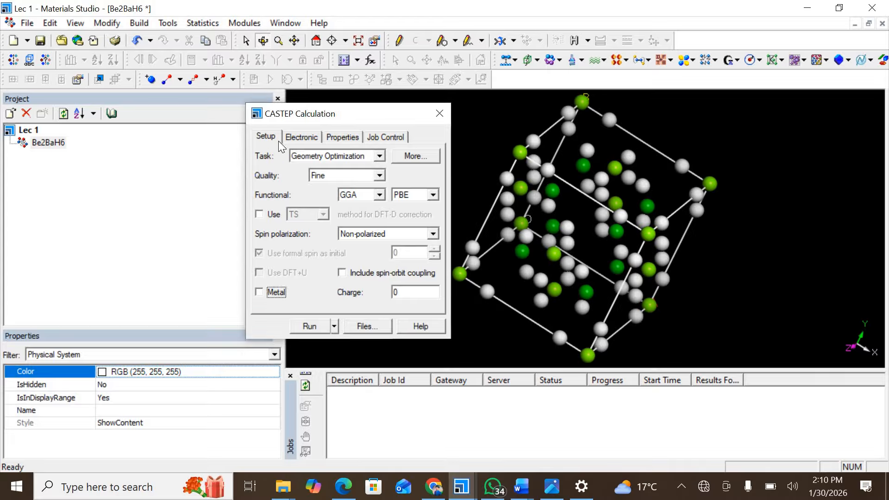
# Open the Geometry Optimization options and check the 1.0e-5 eV/atom and 0.03 eV/A tolerances.
pyautogui.click(412, 157)
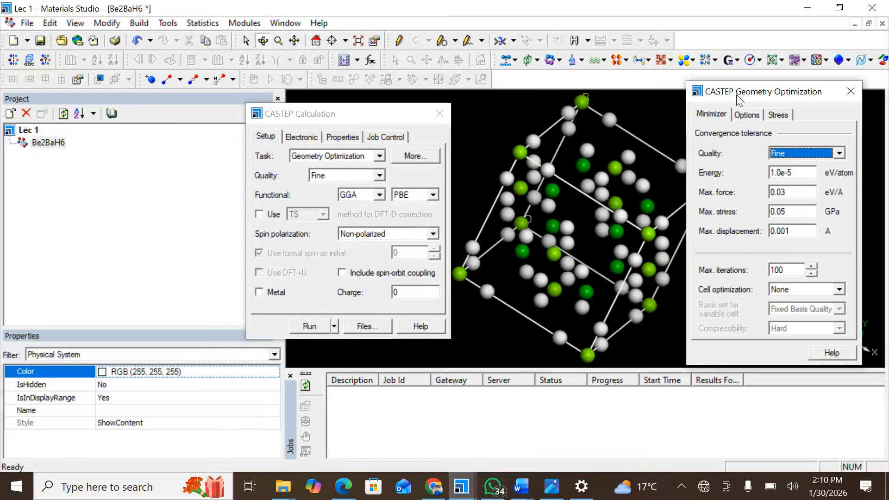
pyautogui.moveTo(737, 96); pyautogui.dragTo(708, 94)
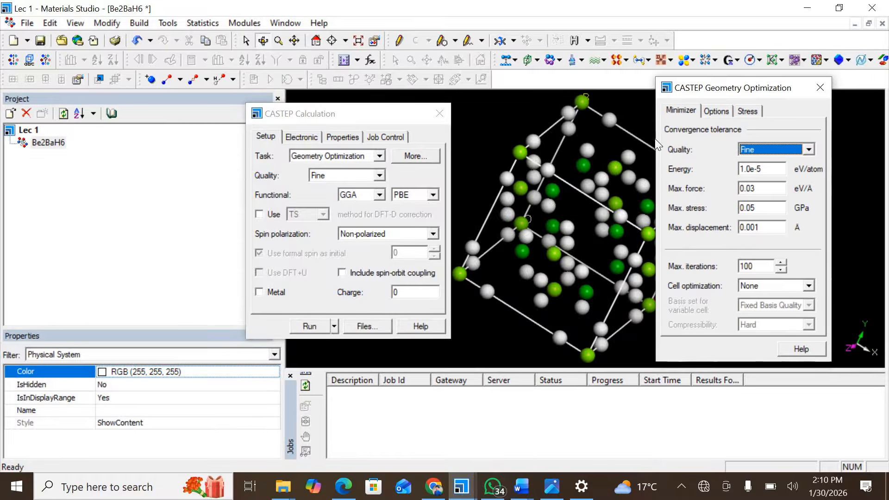
pyautogui.click(717, 112)
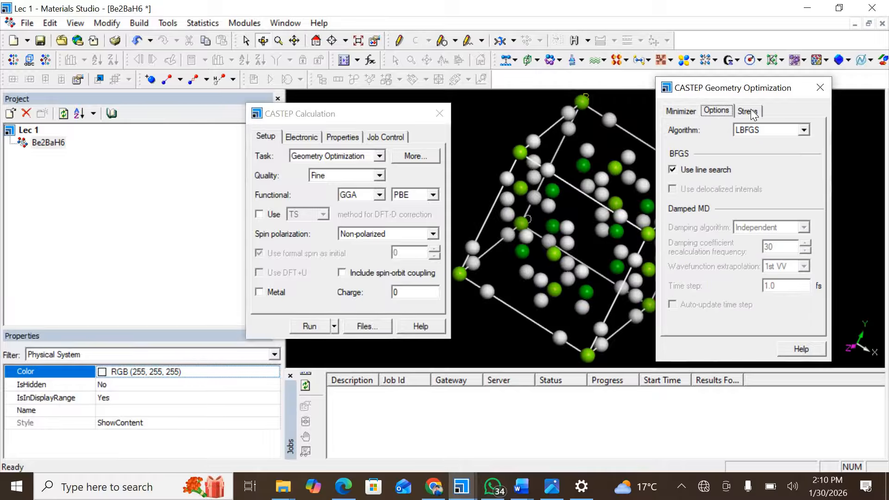
pyautogui.click(749, 112)
pyautogui.click(678, 110)
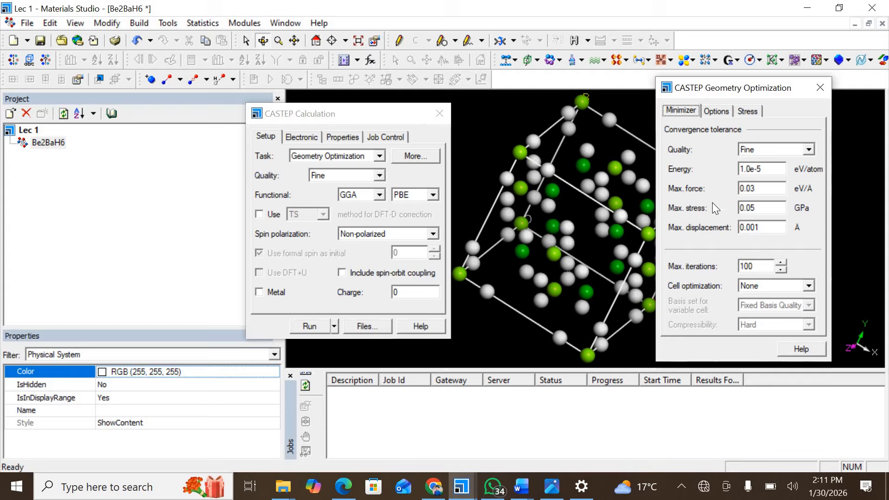
pyautogui.click(766, 170)
# Briefly compare Medium quality tolerances, then restore quality to Fine.
pyautogui.click(379, 176)
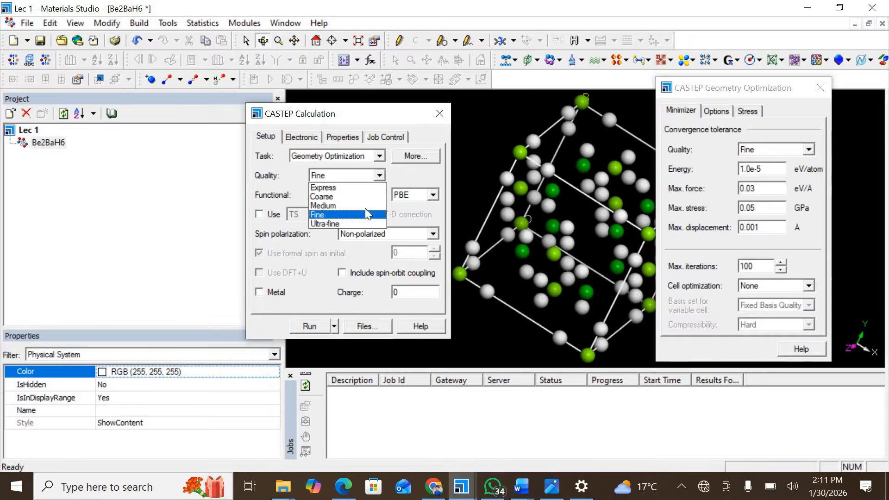
pyautogui.click(324, 206)
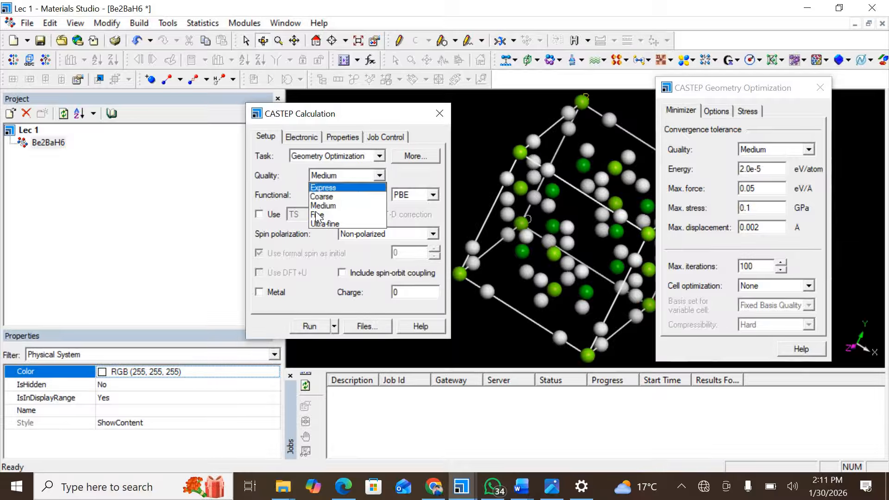
pyautogui.click(317, 214)
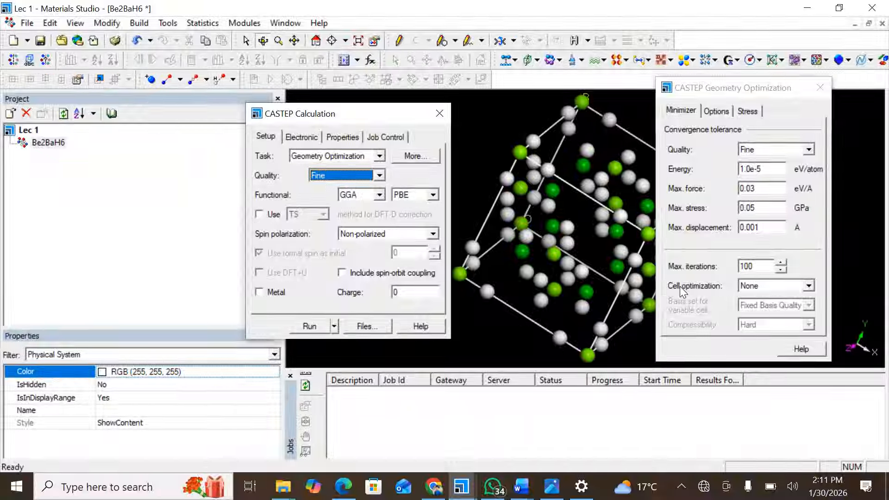
# Set cell optimization to Full and the algorithm to BFGS, leaving external stress at 0.0 GPa.
pyautogui.click(763, 286)
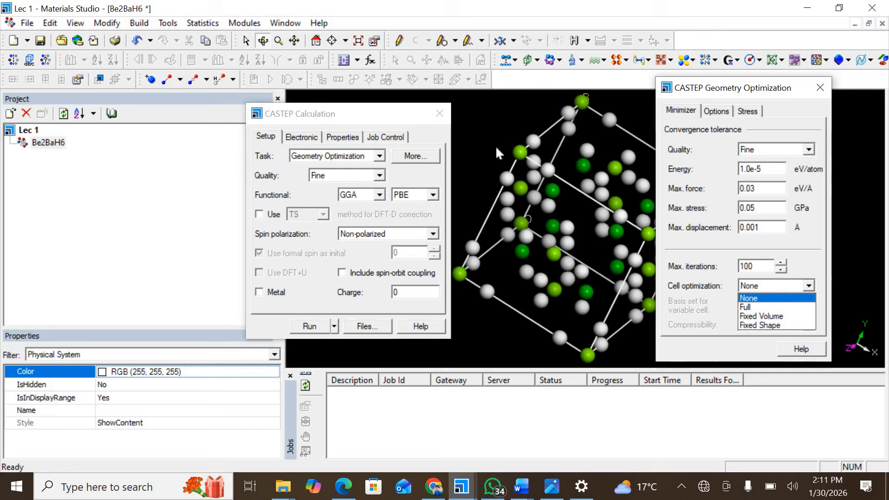
pyautogui.click(755, 307)
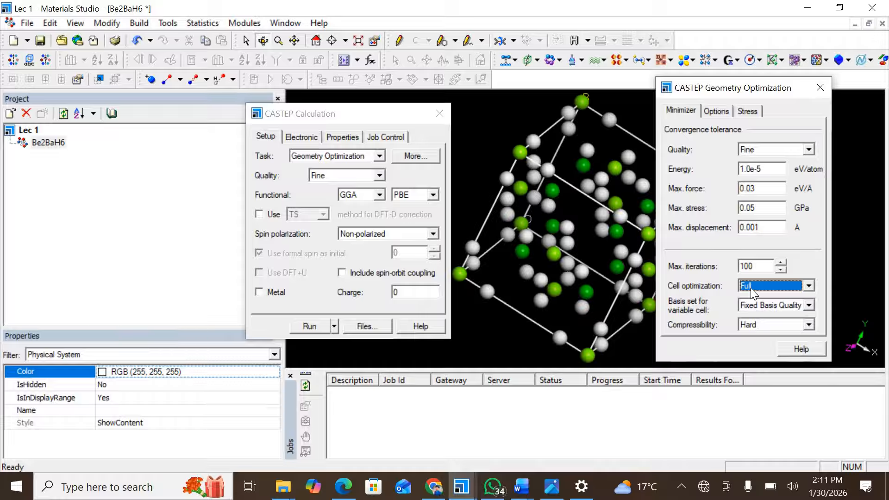
pyautogui.click(716, 111)
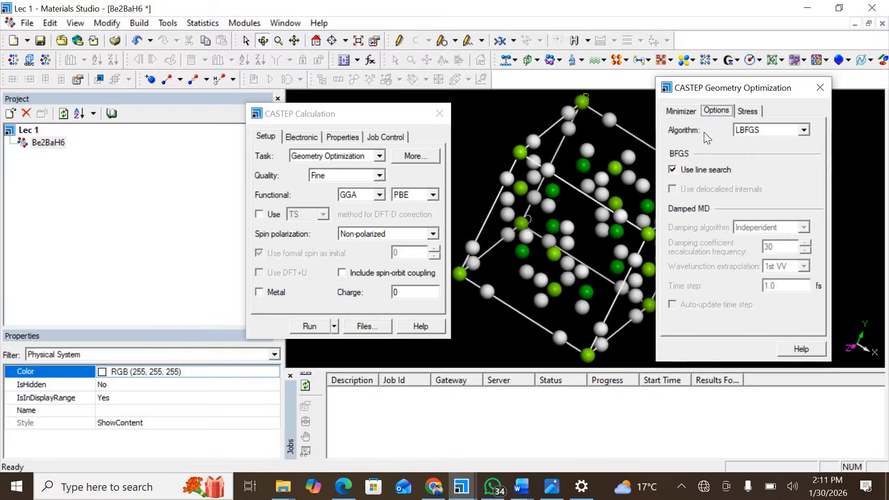
pyautogui.click(804, 132)
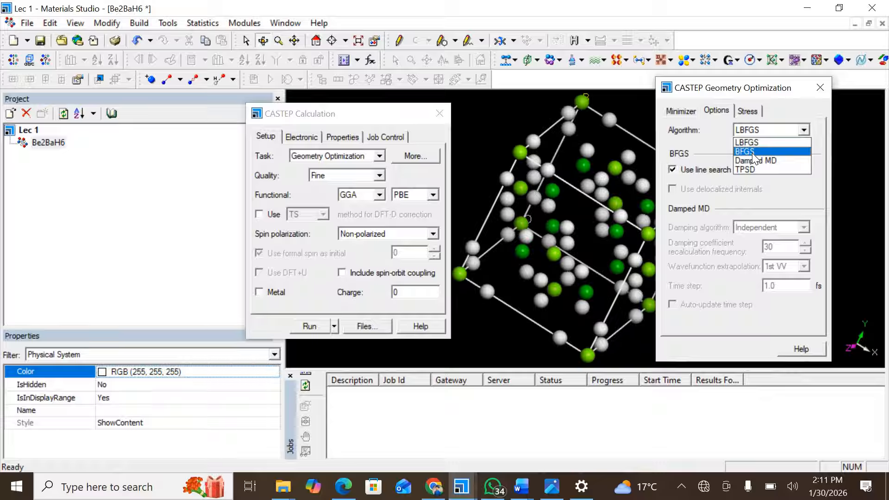
pyautogui.click(754, 152)
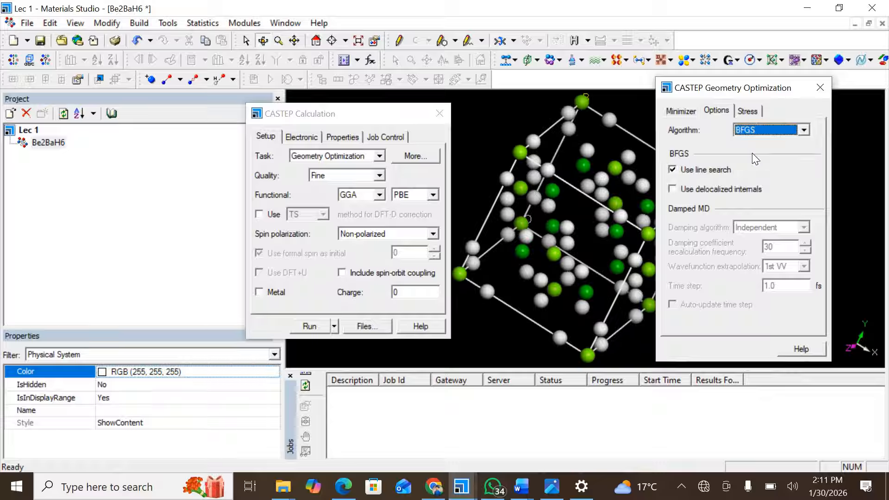
pyautogui.click(747, 110)
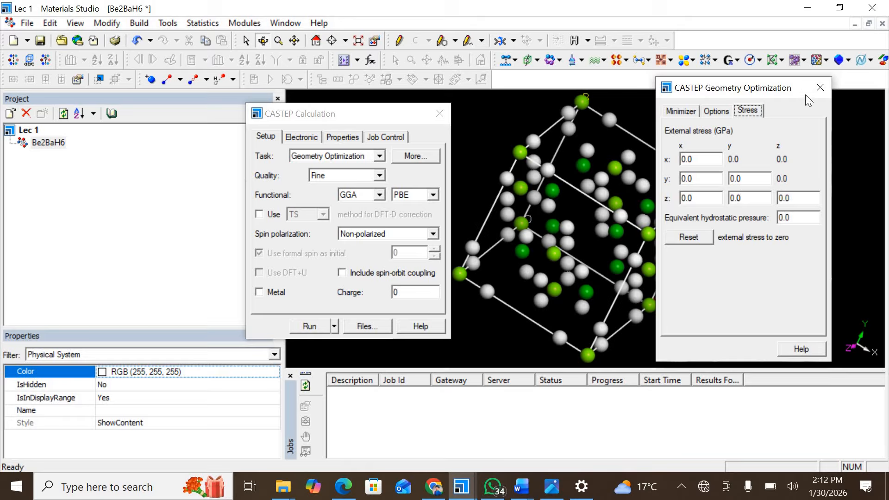
# On the Electronic tab, set pseudopotentials to Ultrasoft after trying OTFG norm conserving, giving a 340.00 eV cutoff.
pyautogui.click(820, 88)
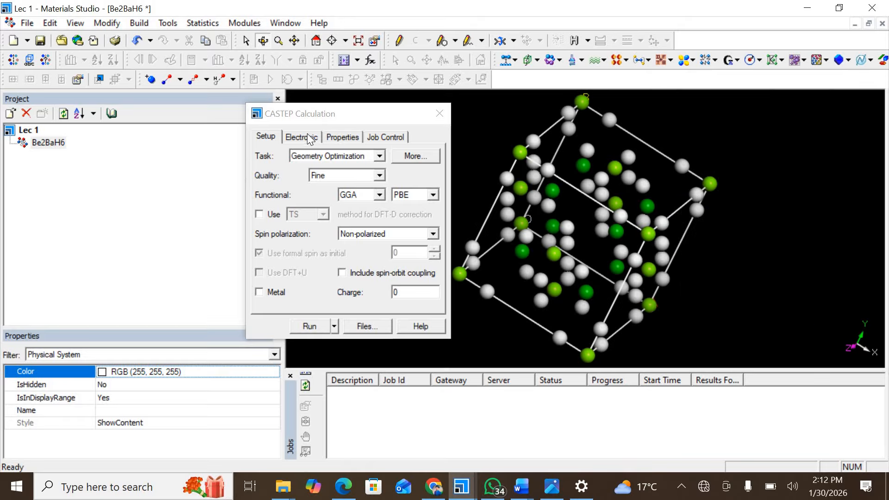
pyautogui.click(303, 138)
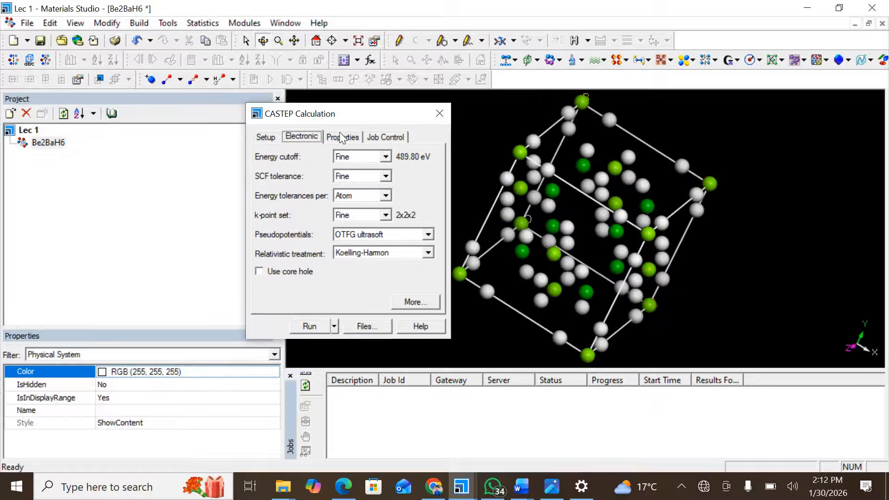
pyautogui.click(266, 137)
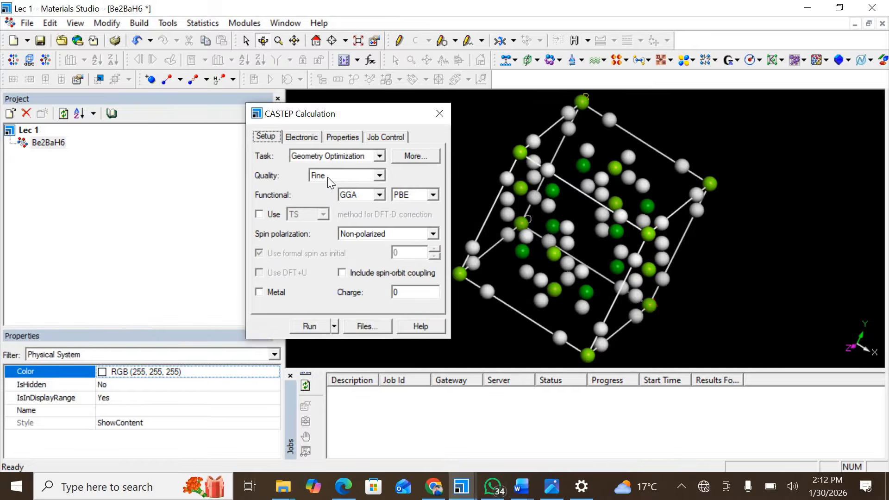
pyautogui.click(304, 136)
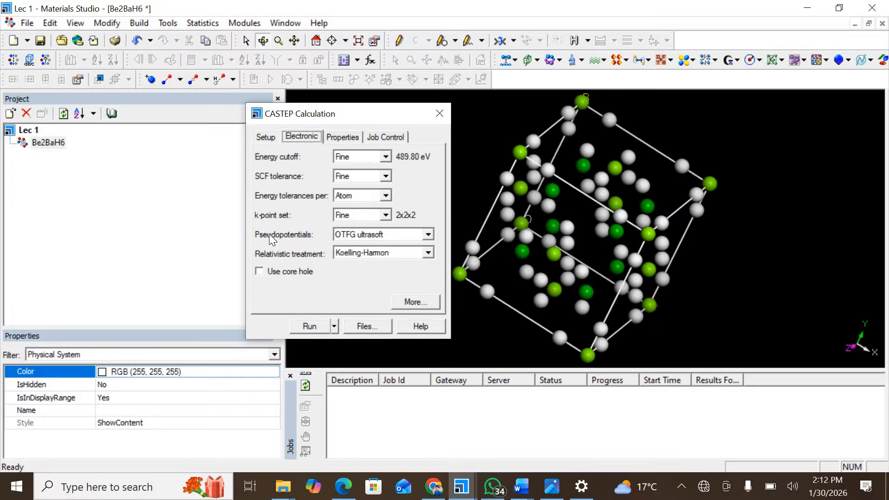
pyautogui.click(366, 235)
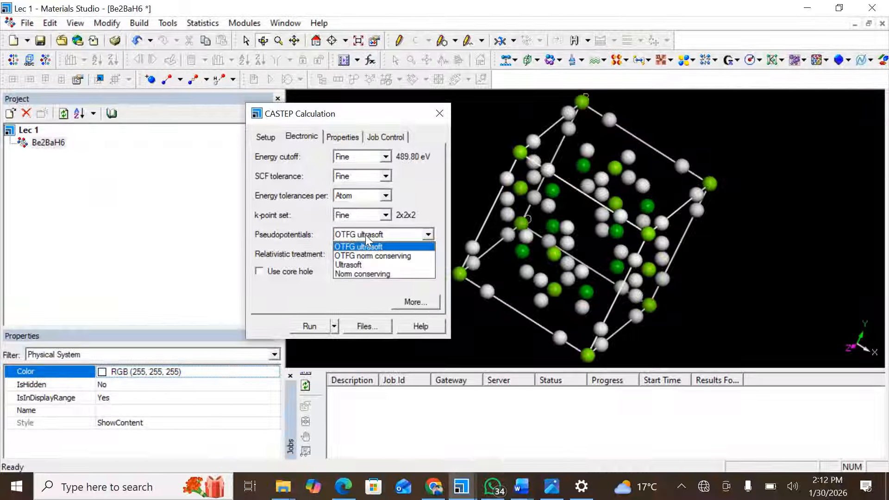
pyautogui.click(348, 266)
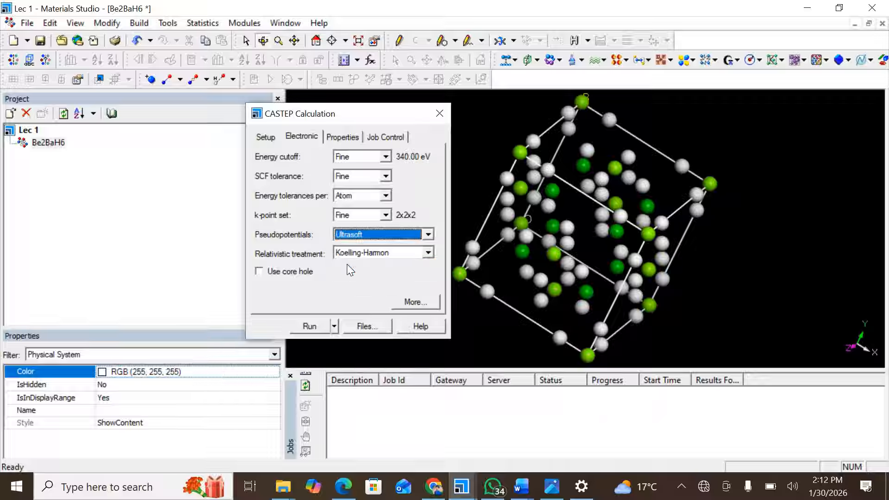
pyautogui.click(388, 235)
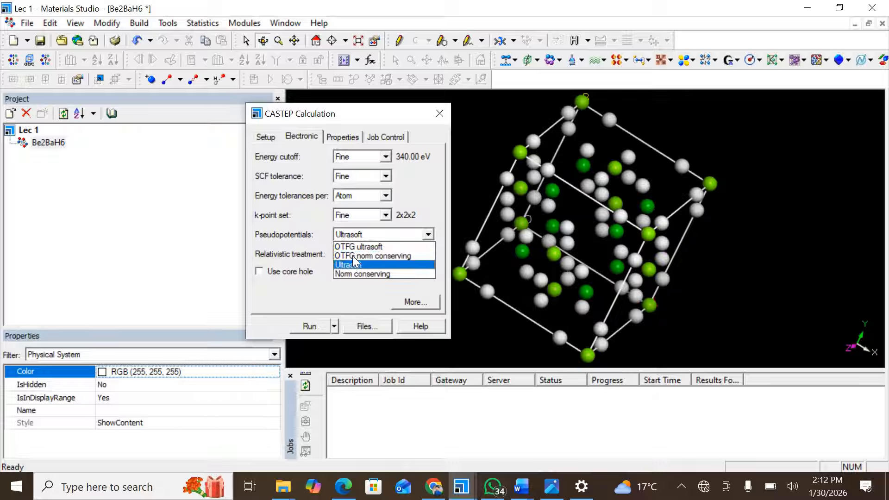
pyautogui.click(364, 256)
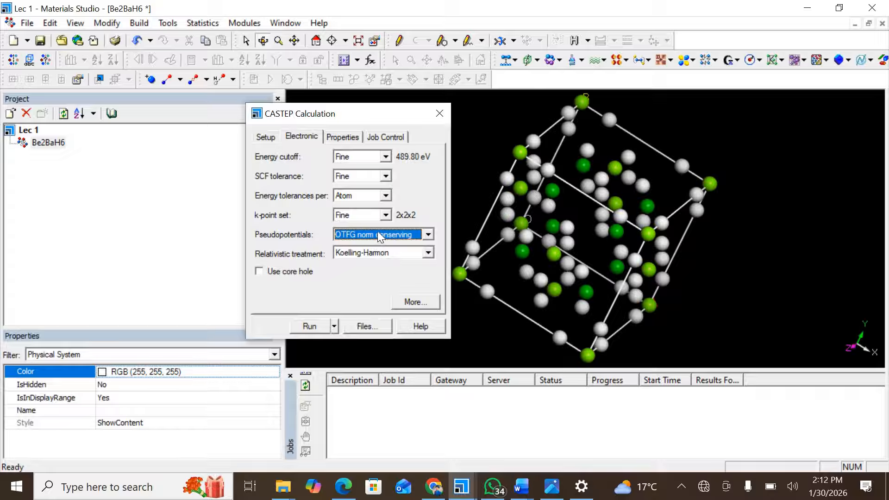
pyautogui.click(378, 233)
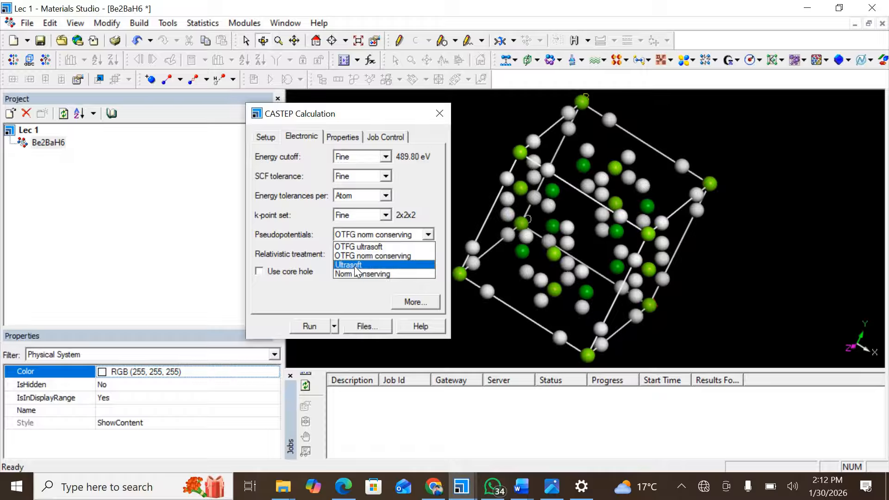
pyautogui.click(355, 265)
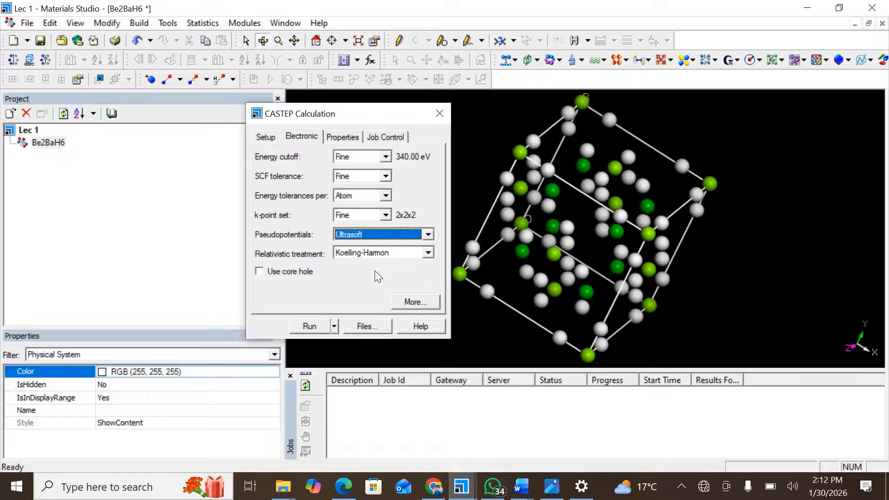
# Open Electronic Options, browse its tabs, and leave Use custom energy cutoff unchecked.
pyautogui.click(425, 305)
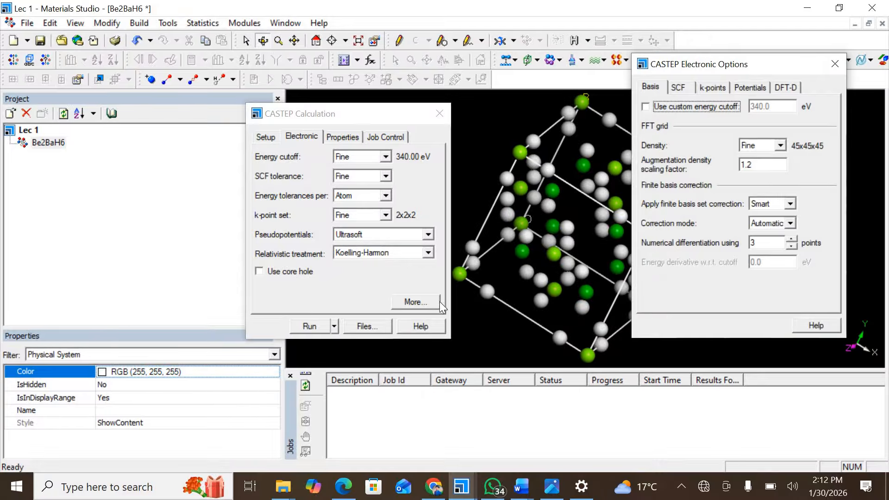
pyautogui.click(651, 88)
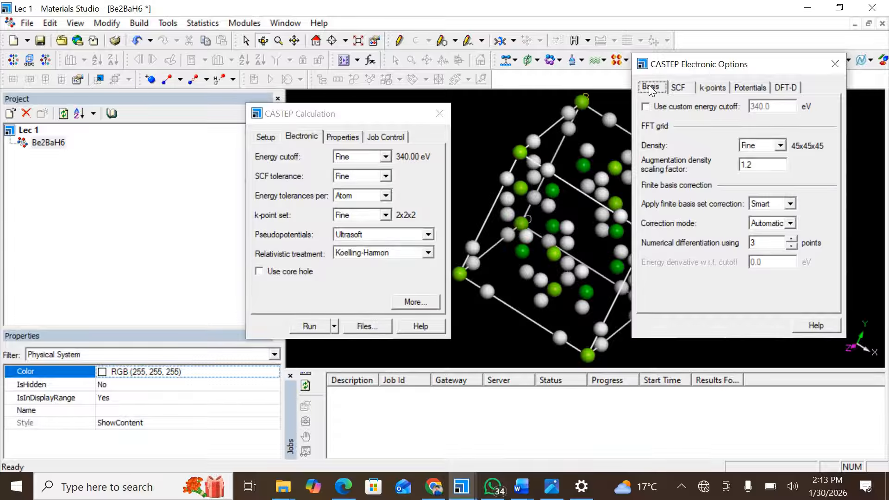
pyautogui.click(679, 88)
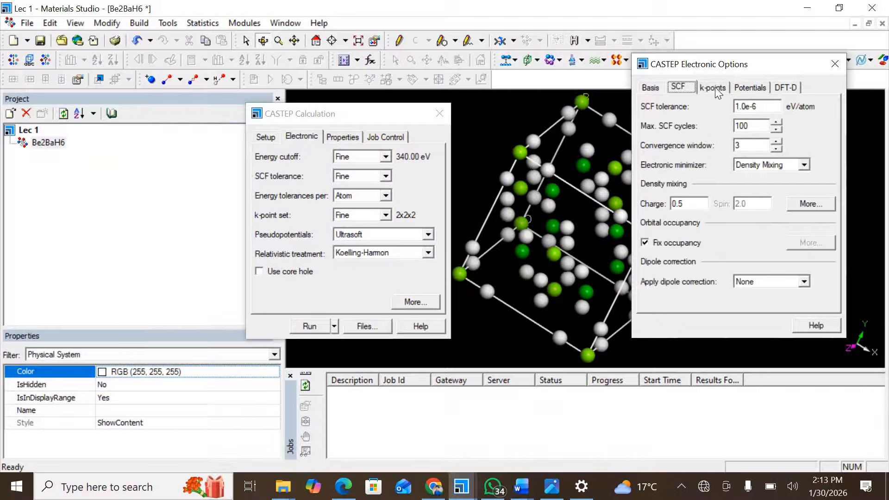
pyautogui.click(716, 87)
pyautogui.click(761, 88)
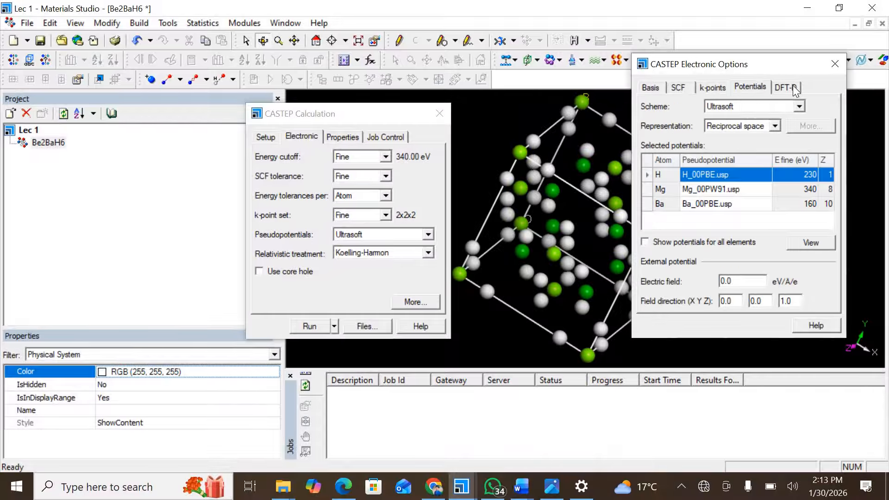
pyautogui.click(789, 87)
pyautogui.click(659, 88)
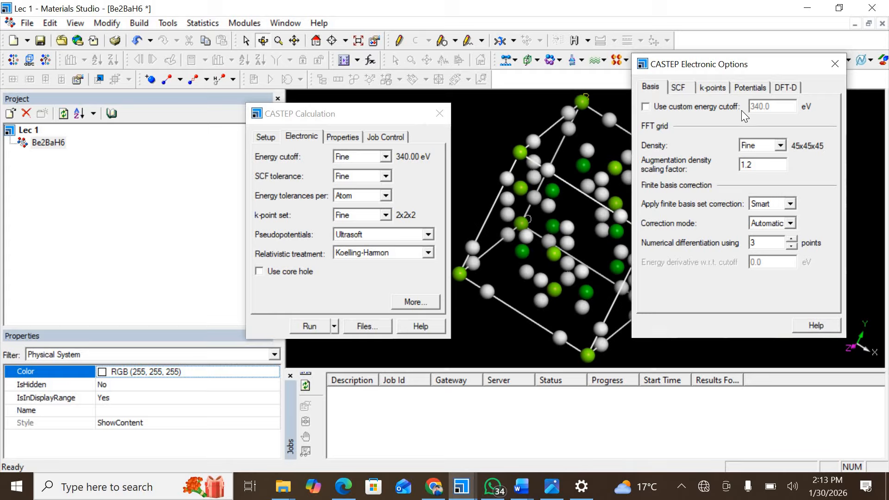
pyautogui.click(645, 107)
pyautogui.click(646, 107)
# Review the SCF, k-points, Potentials and DFT-D tabs, ending back on Basis.
pyautogui.click(683, 91)
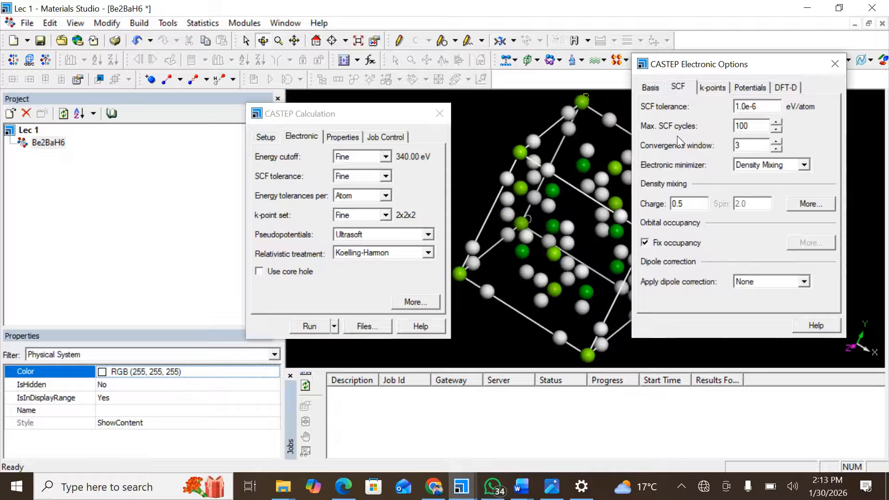
pyautogui.click(716, 86)
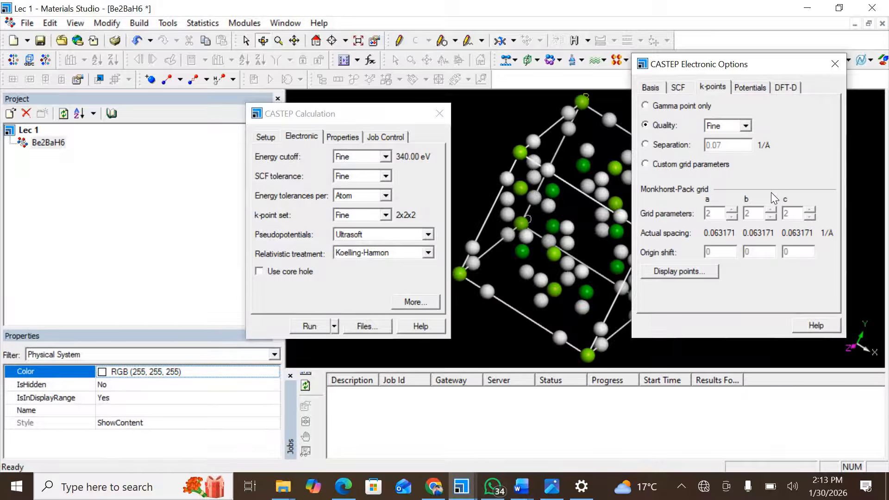
pyautogui.click(753, 88)
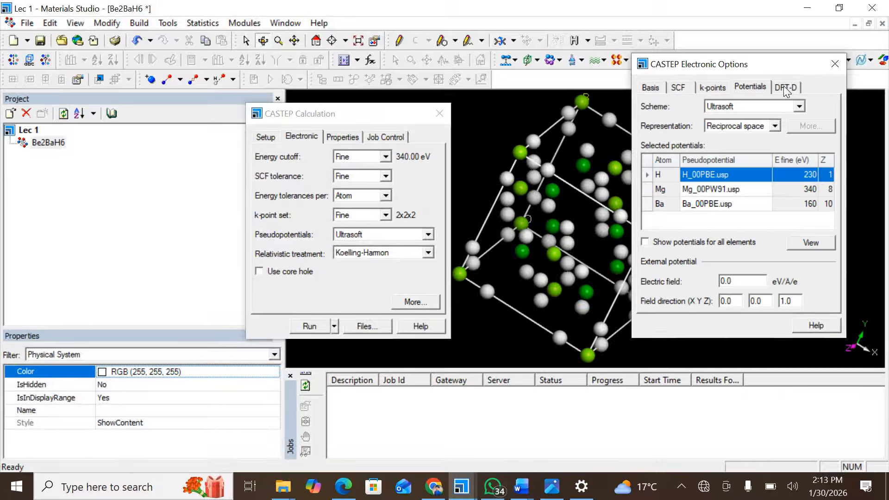
pyautogui.click(784, 87)
pyautogui.click(758, 87)
pyautogui.click(784, 87)
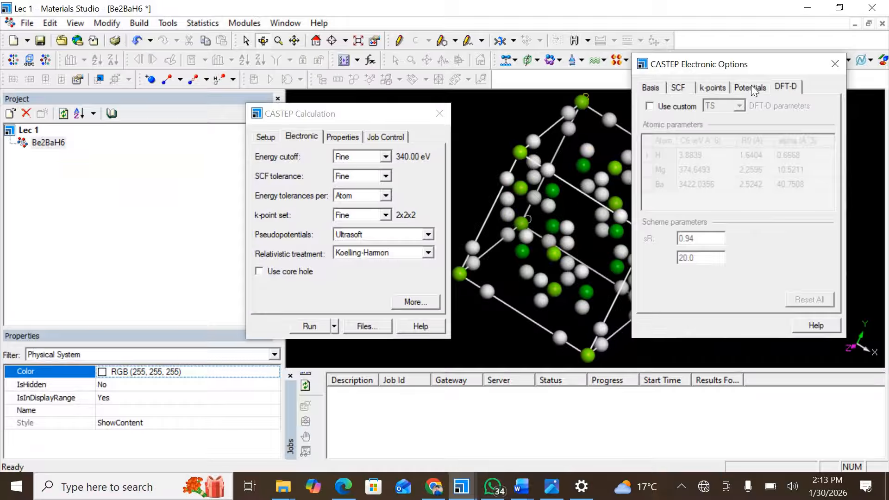
pyautogui.click(752, 88)
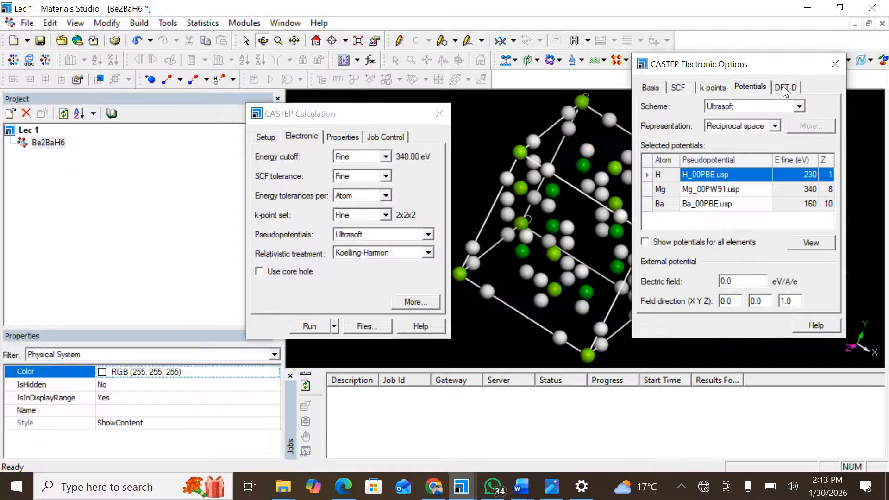
pyautogui.click(783, 86)
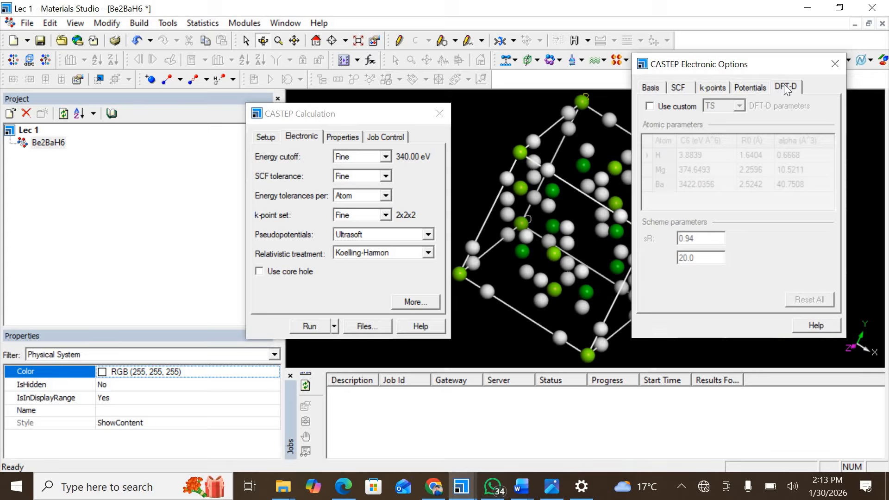
pyautogui.click(751, 88)
pyautogui.click(787, 88)
pyautogui.click(642, 88)
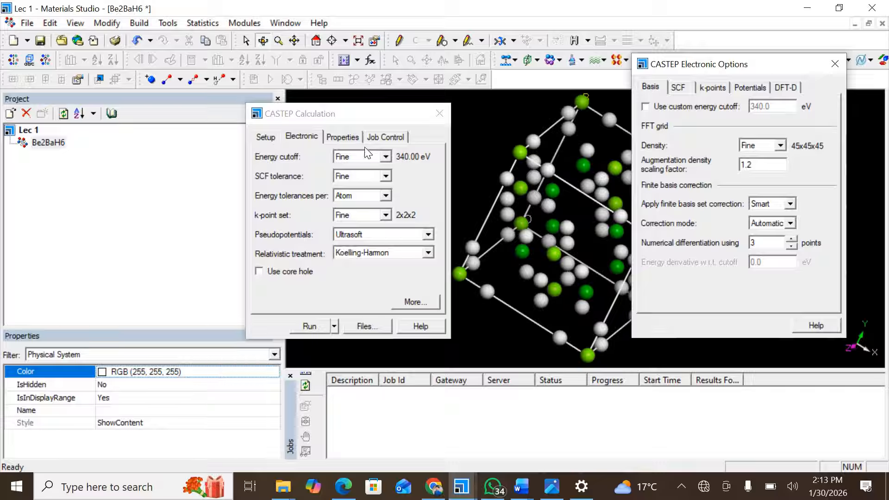
# Review the Properties list, inspecting Population analysis and leaving Band structure unticked.
pyautogui.click(342, 137)
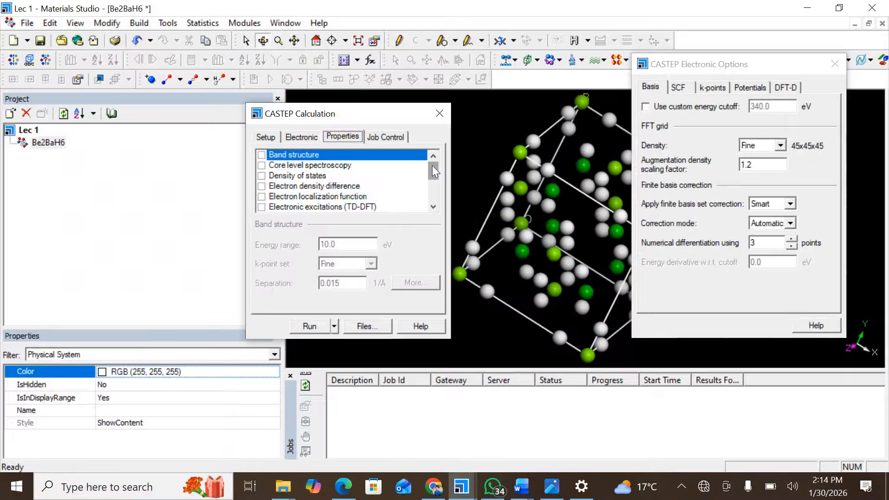
pyautogui.click(432, 202)
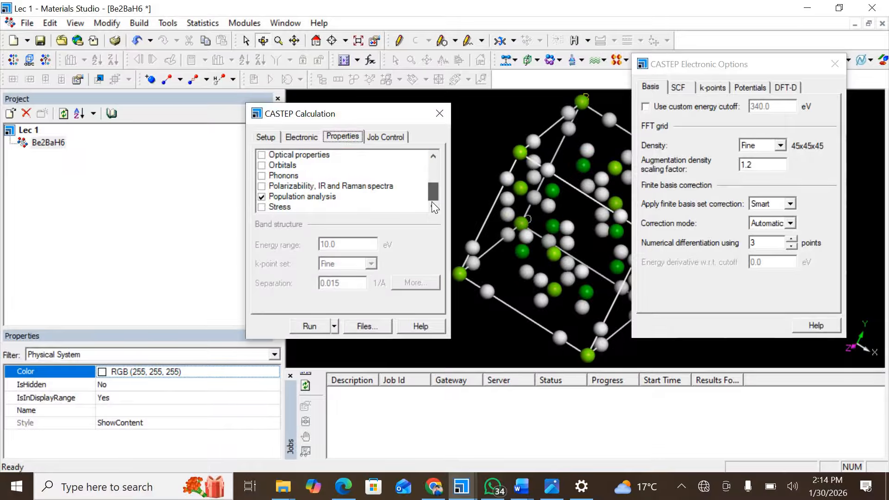
pyautogui.click(262, 196)
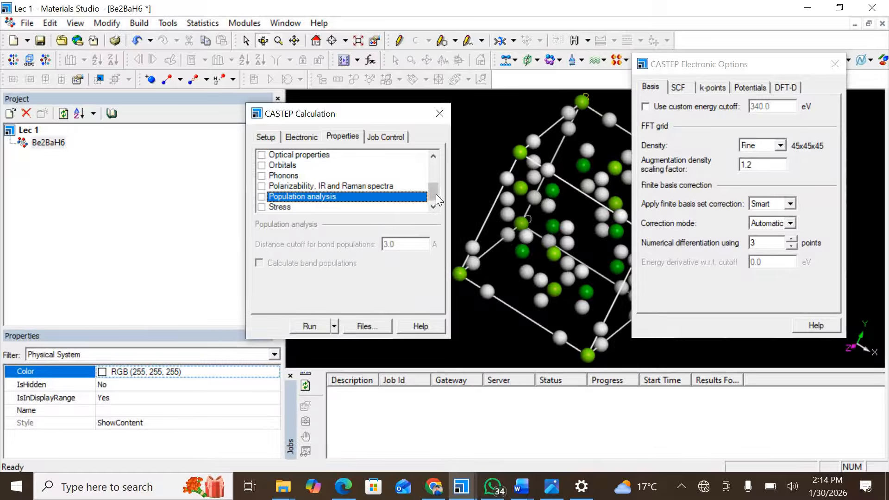
pyautogui.click(432, 155)
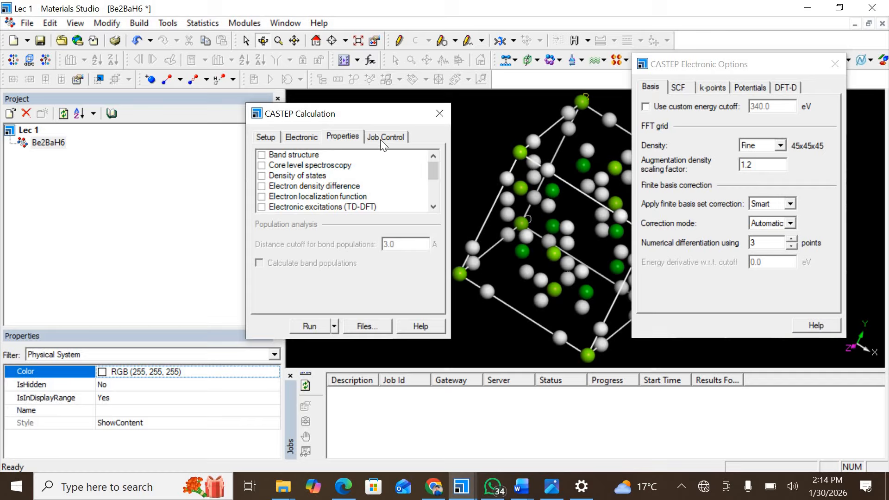
pyautogui.click(262, 155)
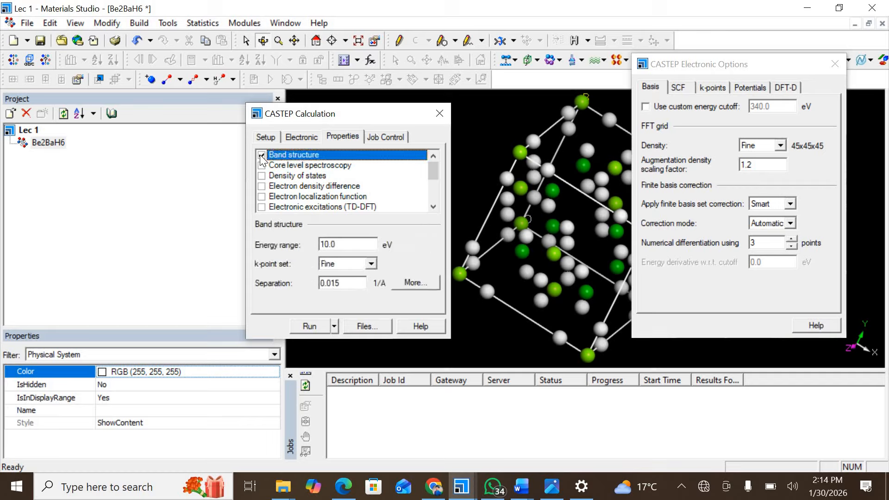
pyautogui.click(262, 156)
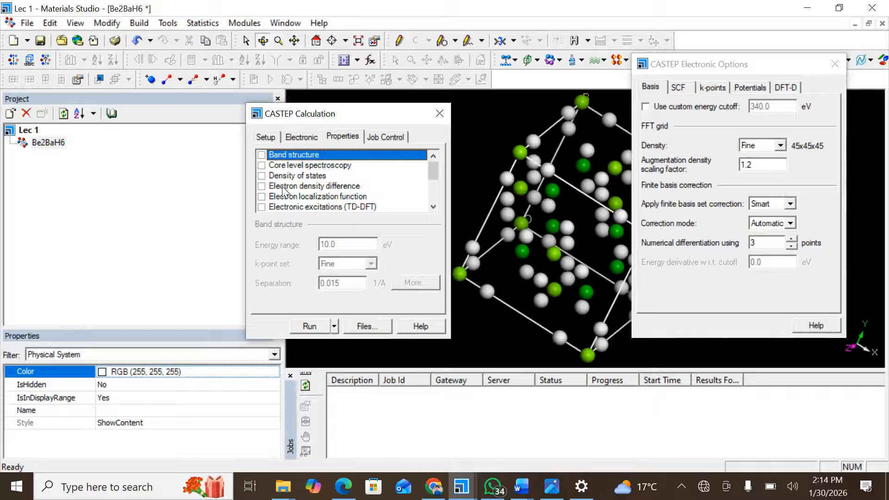
# Set the CASTEP job to run in parallel on 8 cores.
pyautogui.click(374, 137)
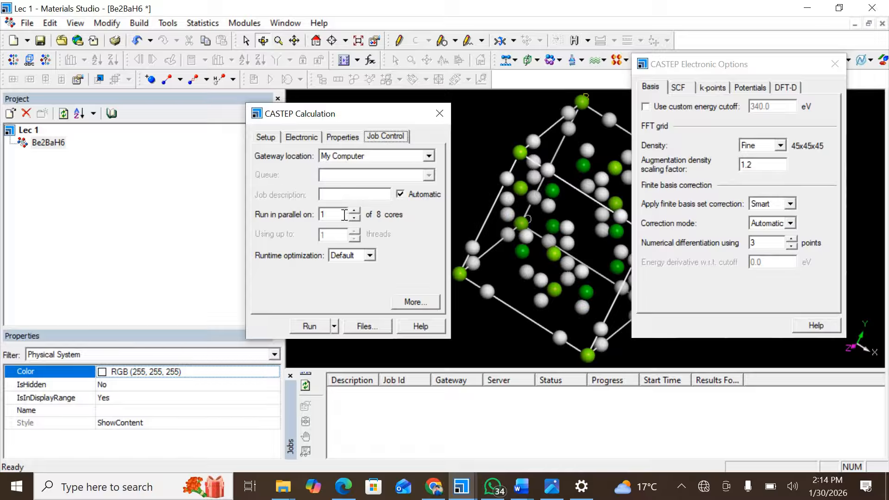
pyautogui.moveTo(340, 214); pyautogui.dragTo(290, 221)
pyautogui.write('8')
# Enable Retain server files and Return complete check file, then close the Job Control Options and Electronic Options windows.
pyautogui.click(420, 299)
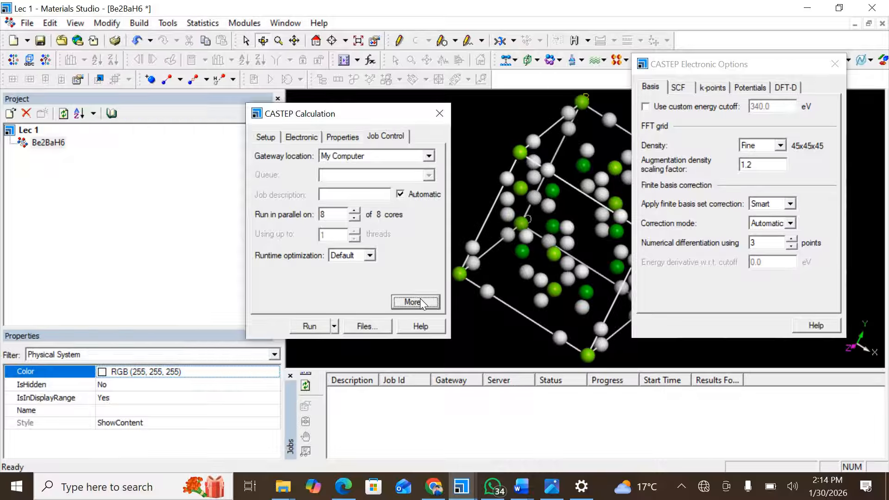
pyautogui.click(101, 261)
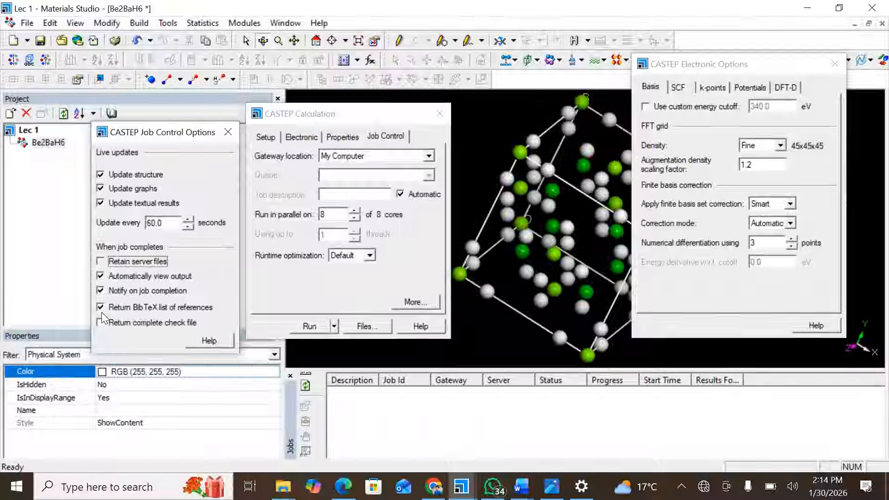
pyautogui.click(101, 323)
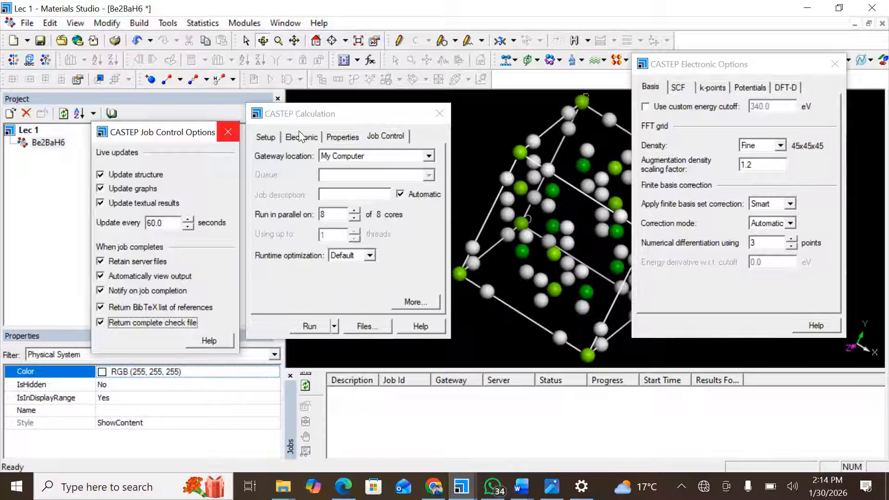
pyautogui.click(227, 134)
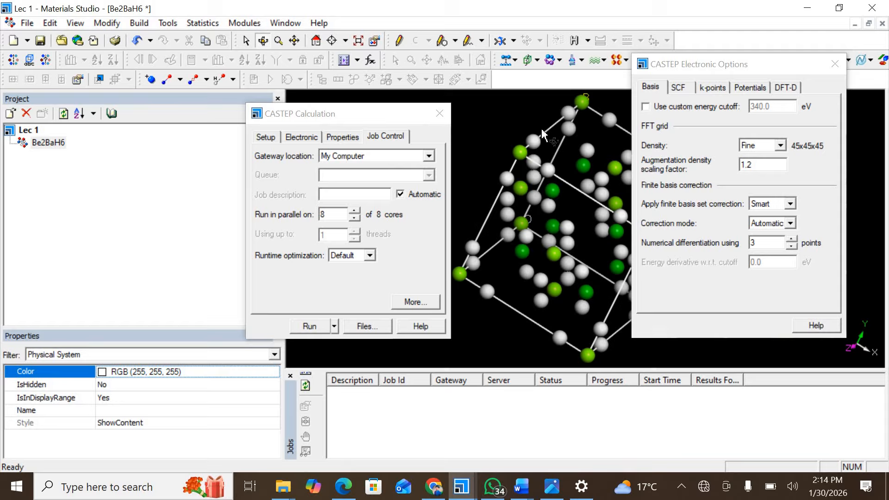
pyautogui.click(834, 66)
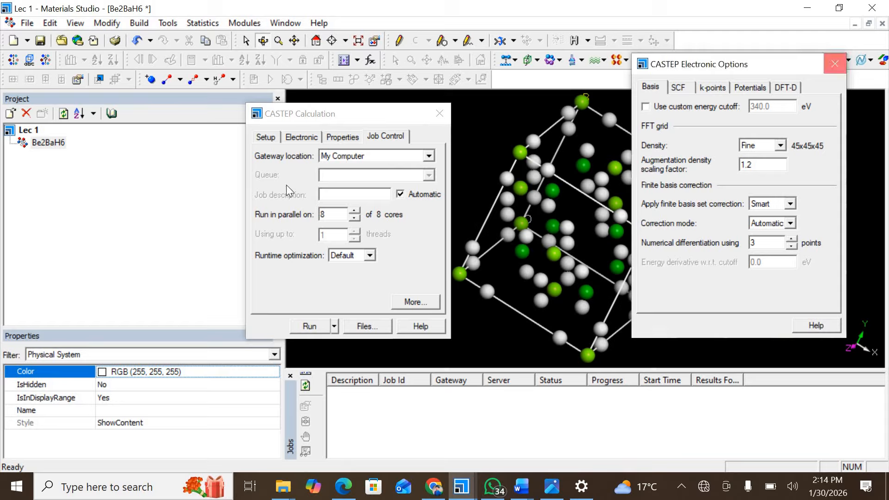
# On the main CASTEP Setup, keep spin polarization set to Non-polarized.
pyautogui.click(265, 137)
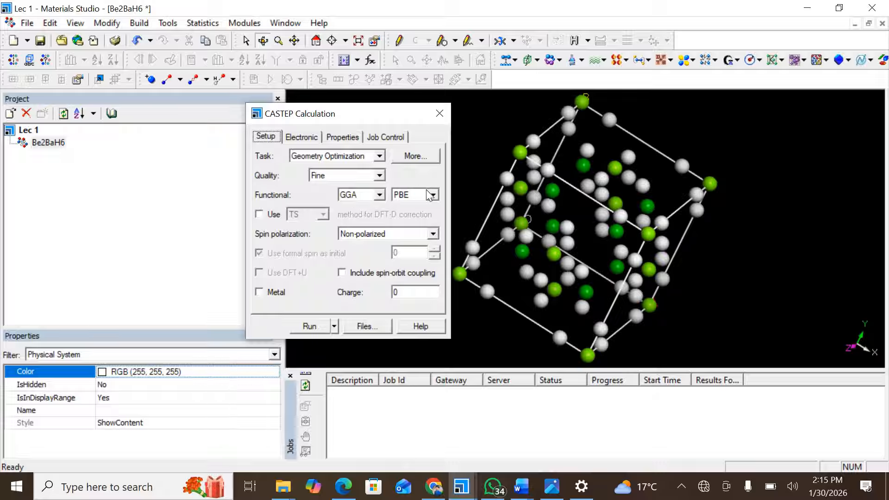
pyautogui.click(401, 233)
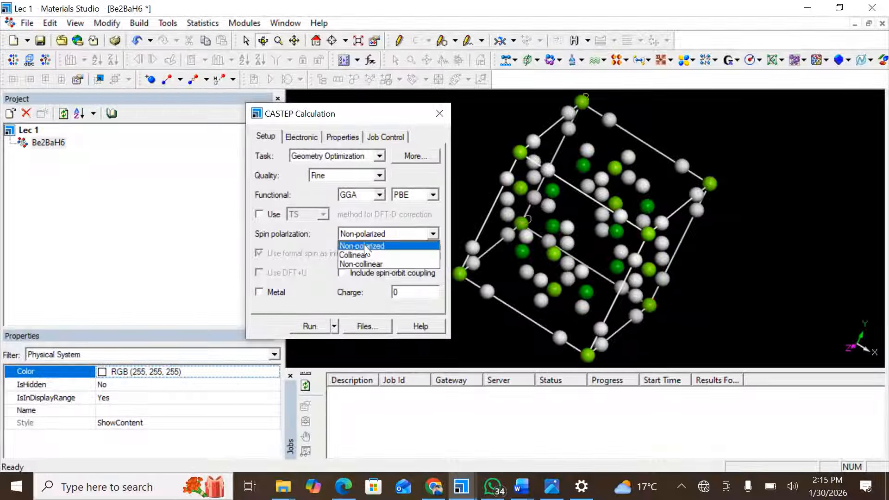
pyautogui.click(260, 296)
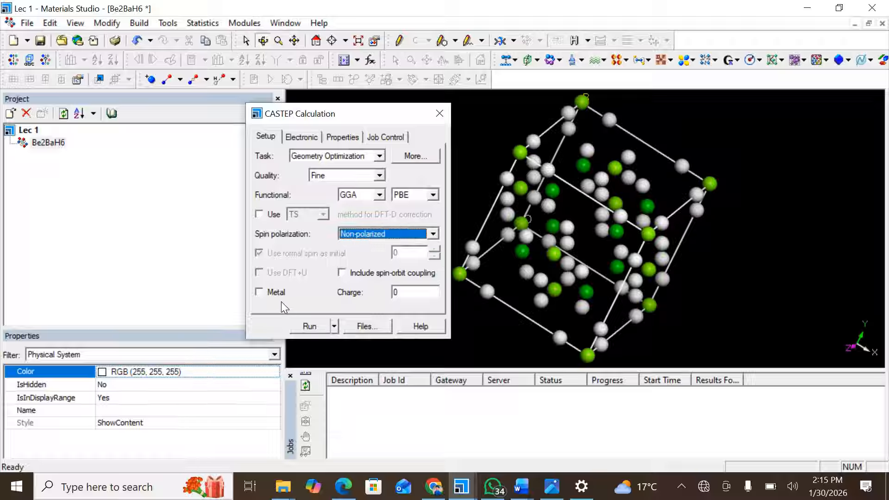
# Set geometry optimization to Full cell optimization with the BFGS algorithm and zero external stress.
pyautogui.click(418, 156)
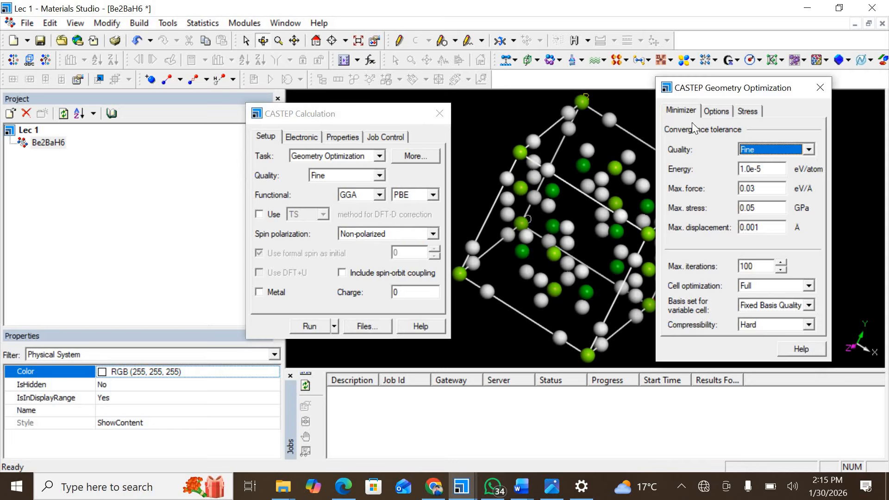
pyautogui.click(771, 290)
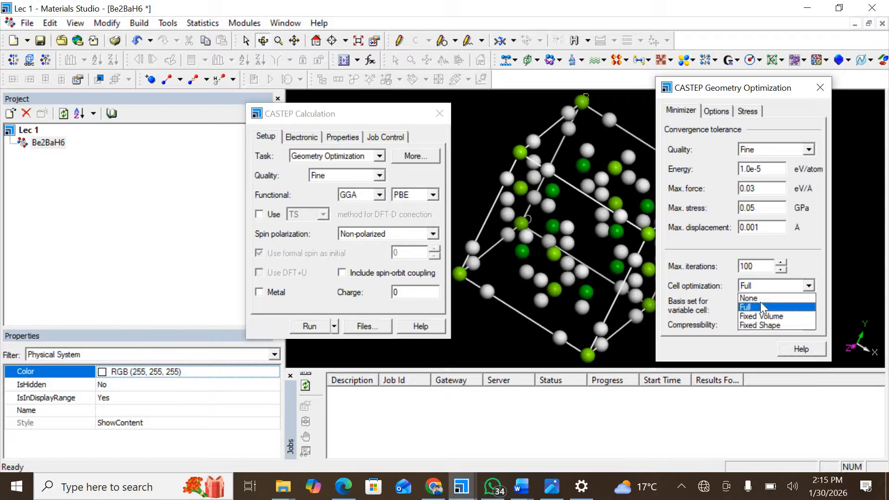
pyautogui.click(717, 117)
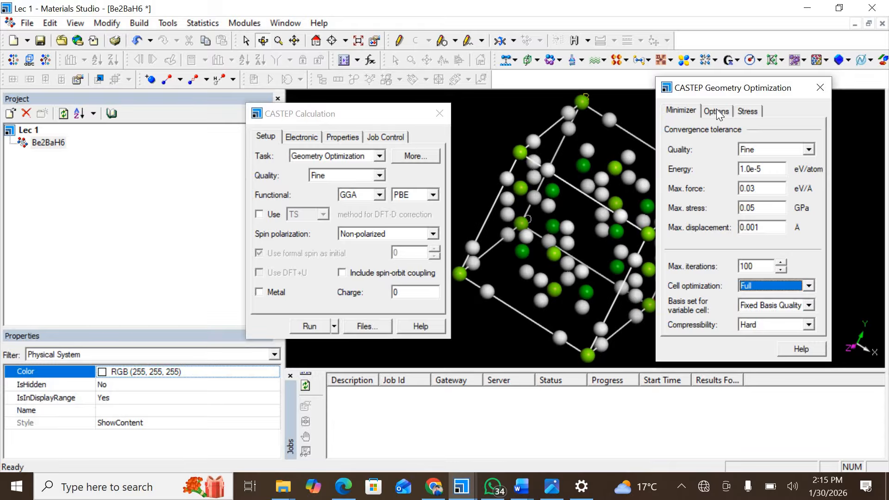
pyautogui.click(717, 112)
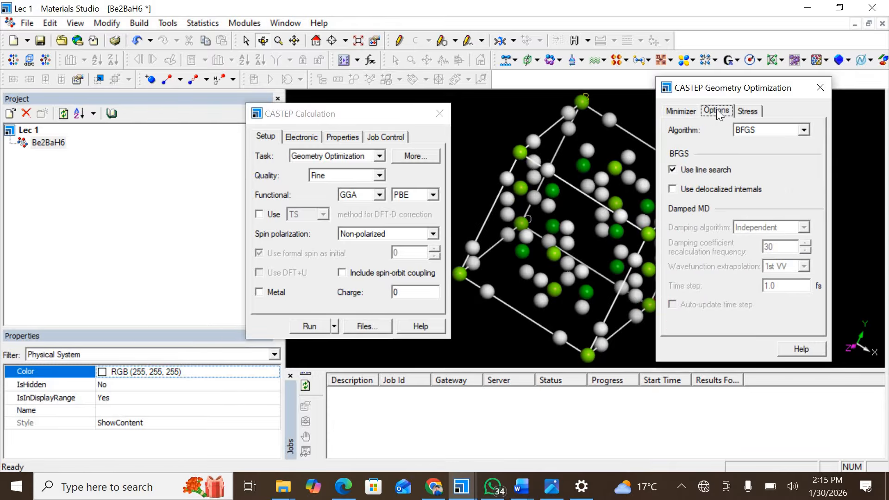
pyautogui.click(752, 130)
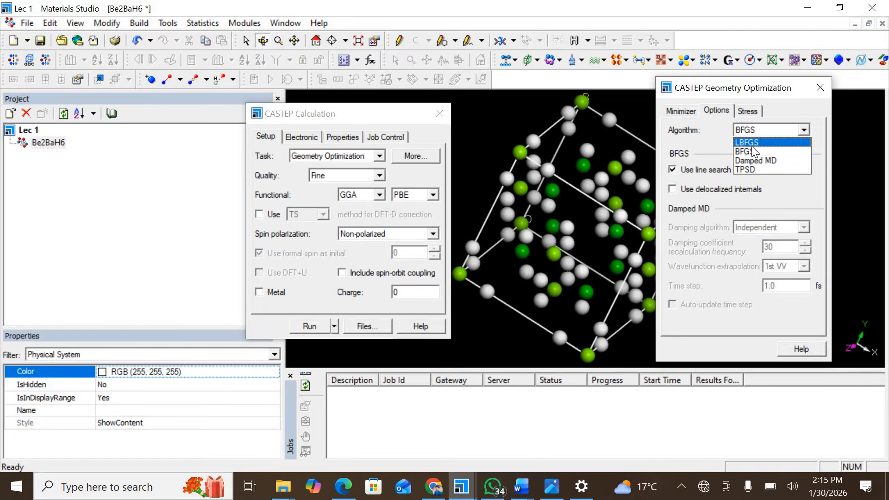
pyautogui.click(751, 146)
pyautogui.click(759, 130)
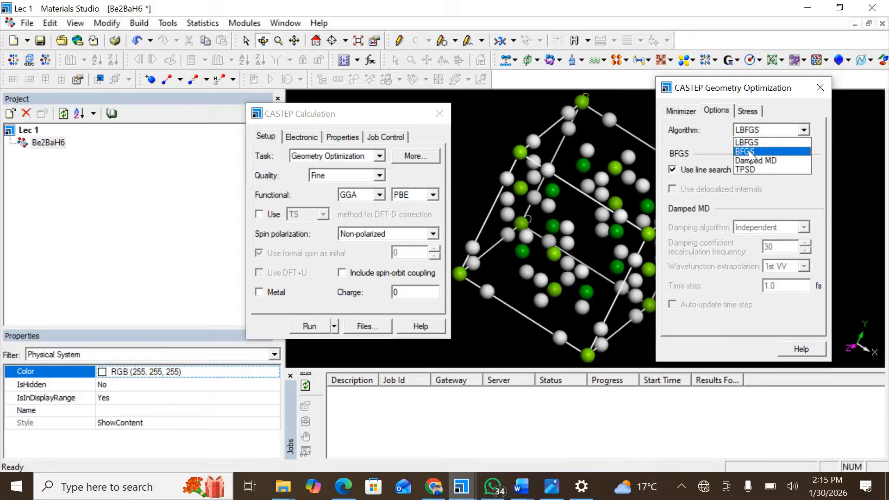
pyautogui.click(751, 139)
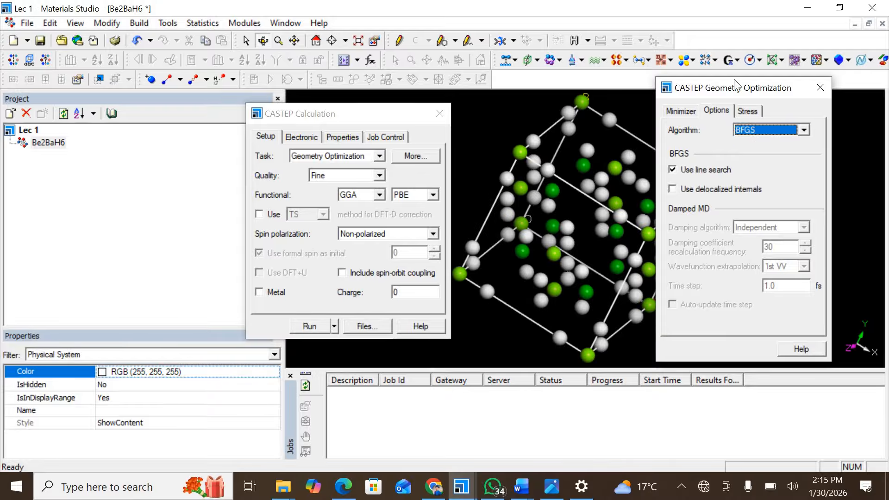
pyautogui.click(747, 111)
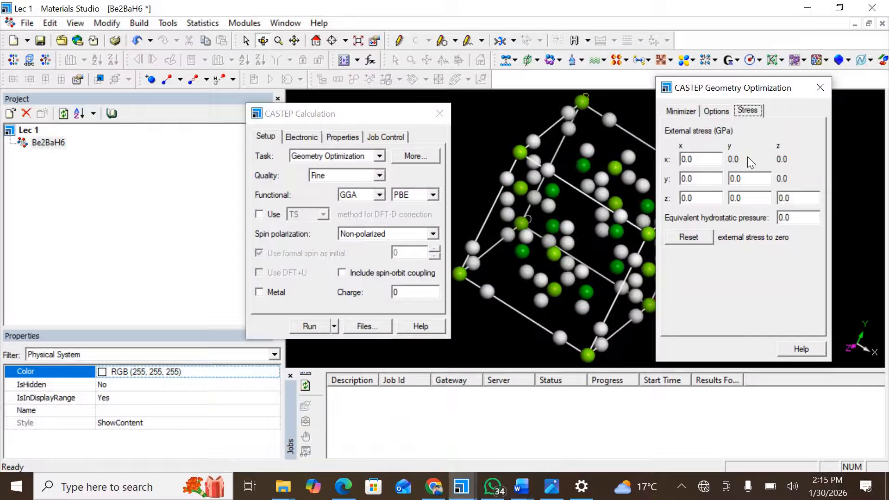
pyautogui.click(293, 138)
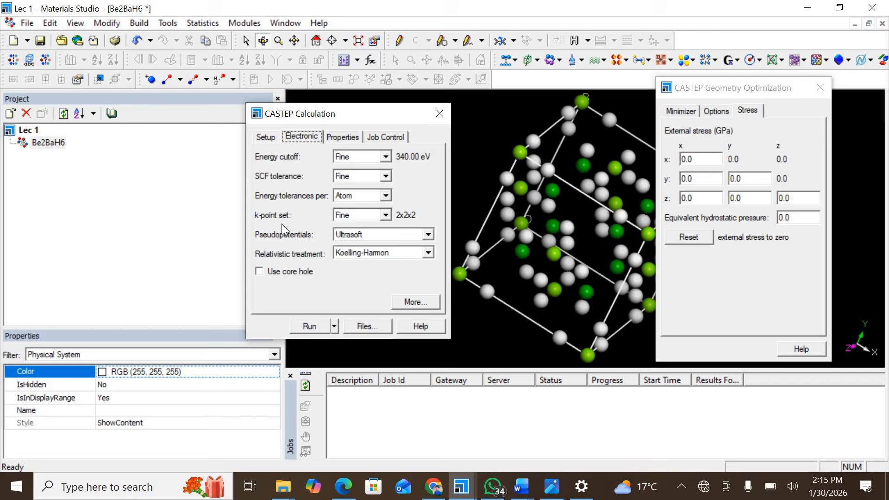
# Keep Ultrasoft pseudopotentials and confirm no extra properties are selected, returning to Job Control.
pyautogui.click(368, 235)
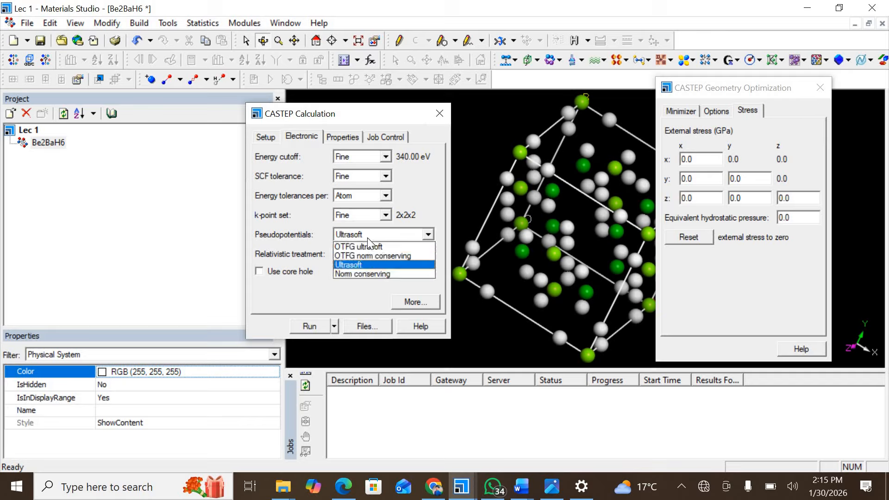
pyautogui.click(349, 265)
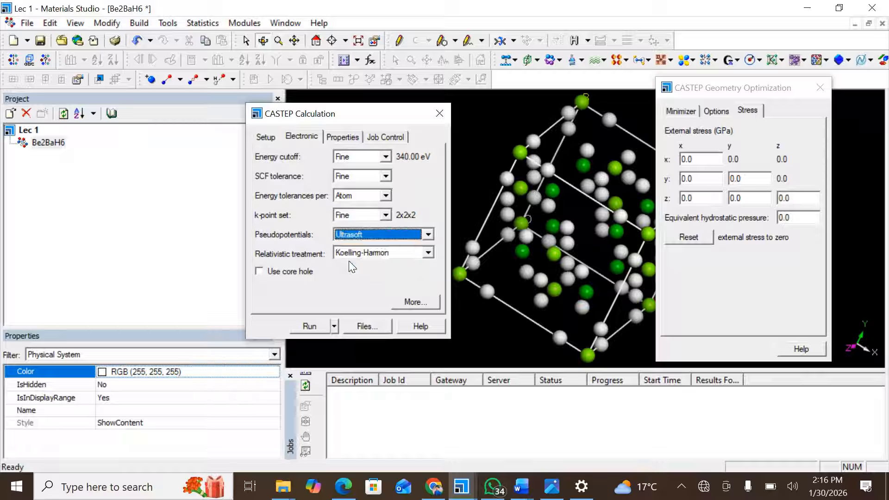
pyautogui.click(348, 138)
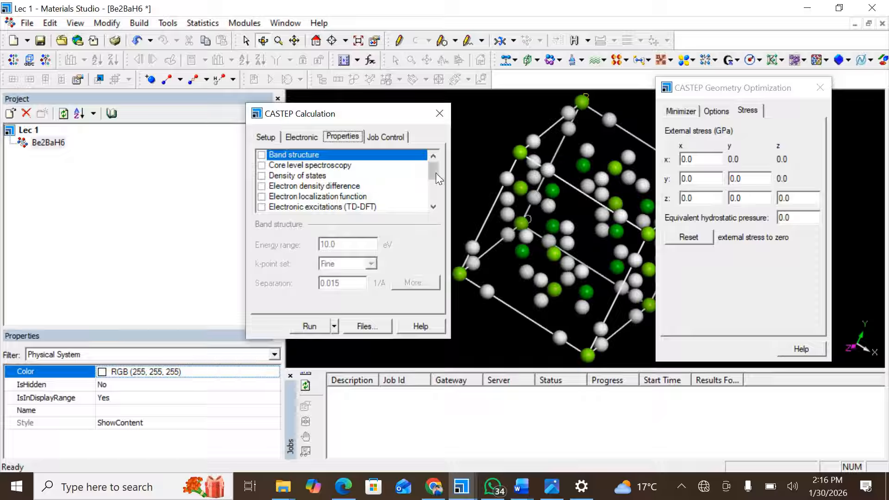
pyautogui.scroll(-3, 427, 195)
pyautogui.scroll(3, 417, 153)
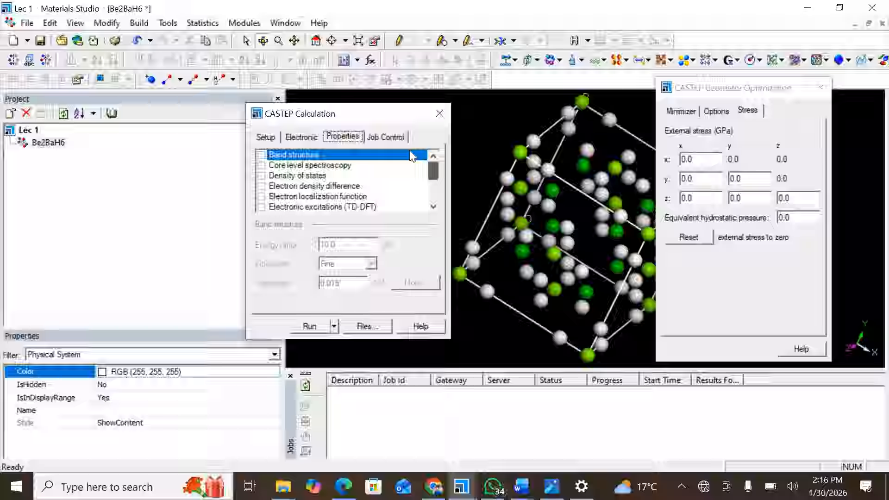
pyautogui.click(388, 137)
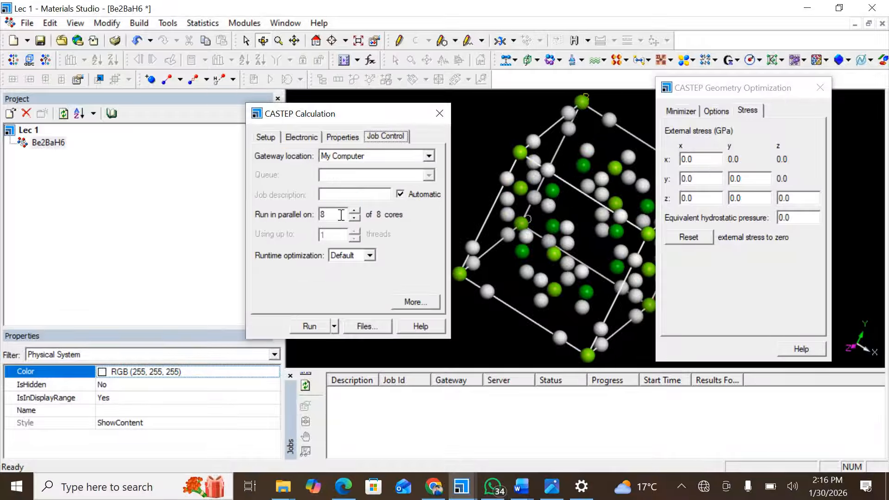
# Run the CASTEP geometry optimization on Be2BaH6.
pyautogui.click(307, 326)
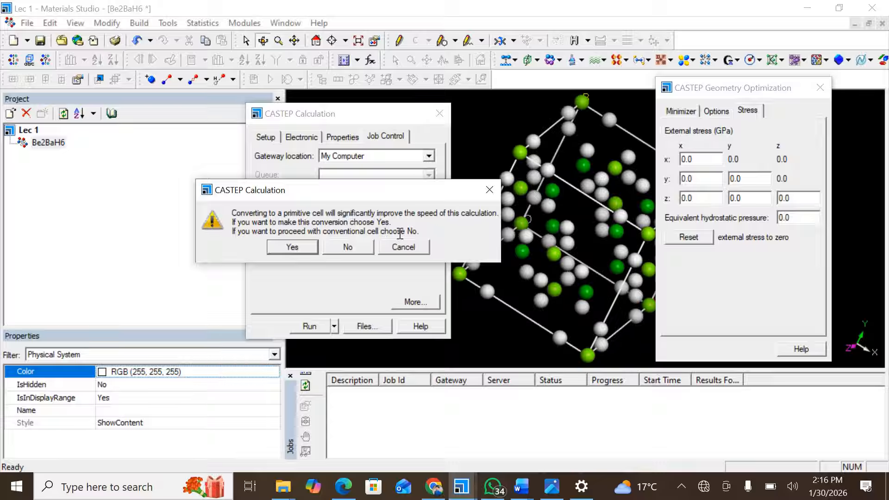
# Decline the primitive-cell conversion to keep Be2BaH6's conventional cell.
pyautogui.click(340, 246)
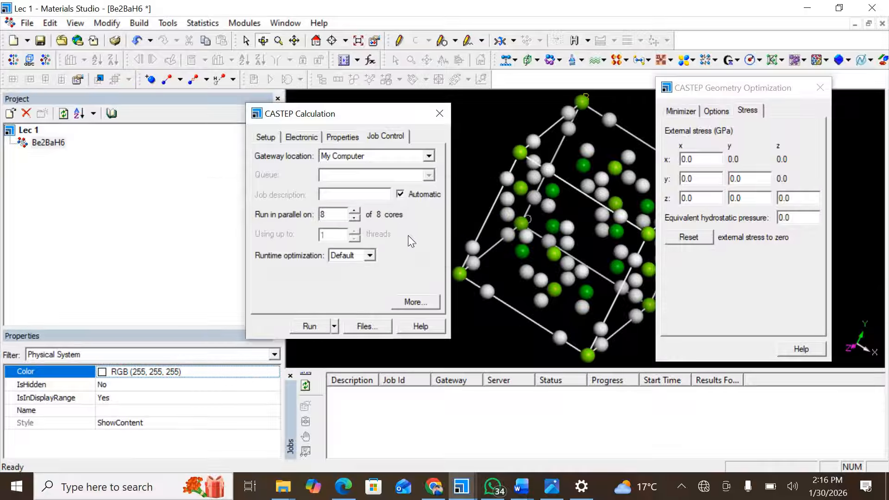